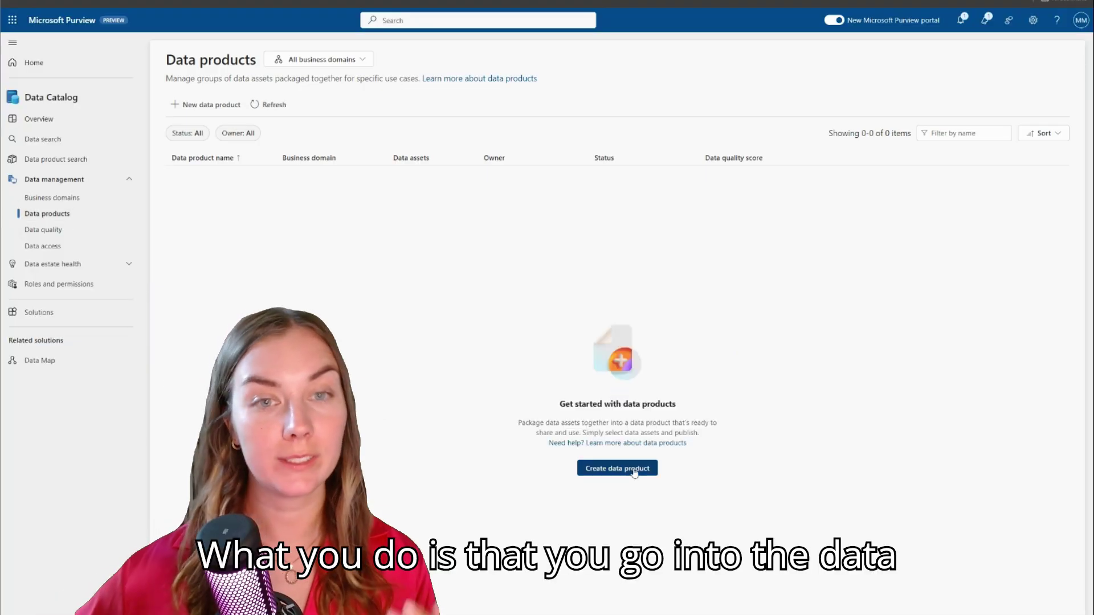
Start the Trips data product with a green-taxi trip cost description and type Dataset.
left_click(633, 469)
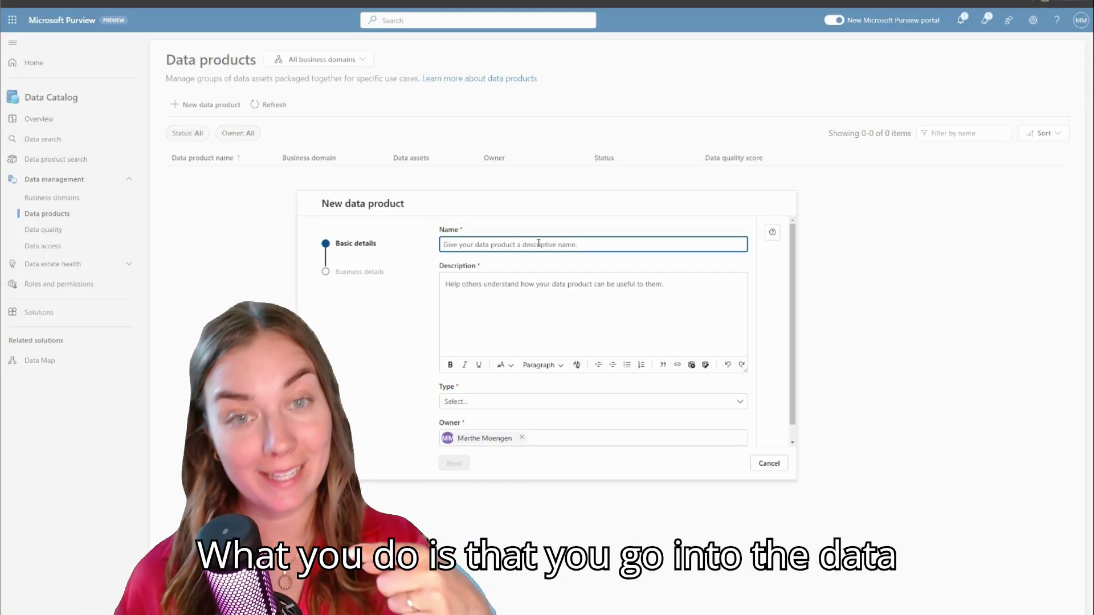
left_click(545, 289)
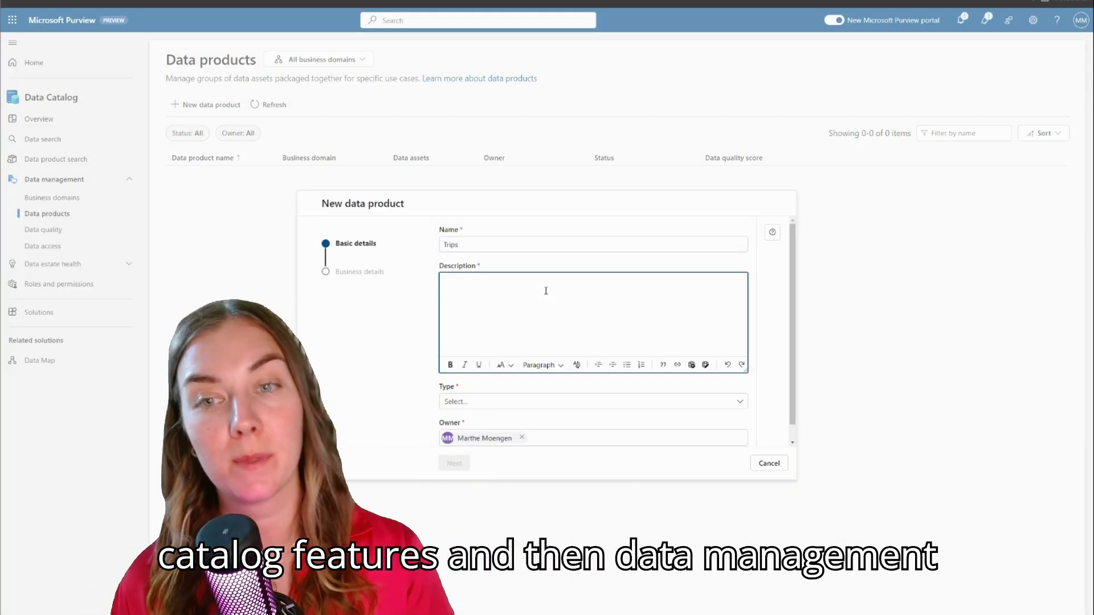
type("Taxi trips for green taxi providing information")
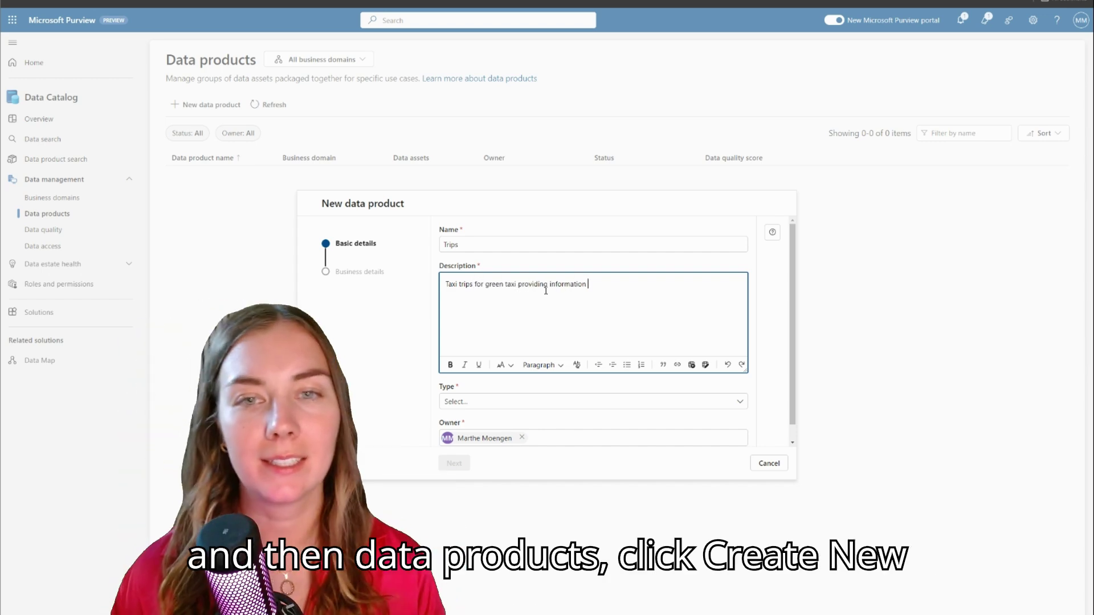
type(" on cost, trip distance, passengers, location.")
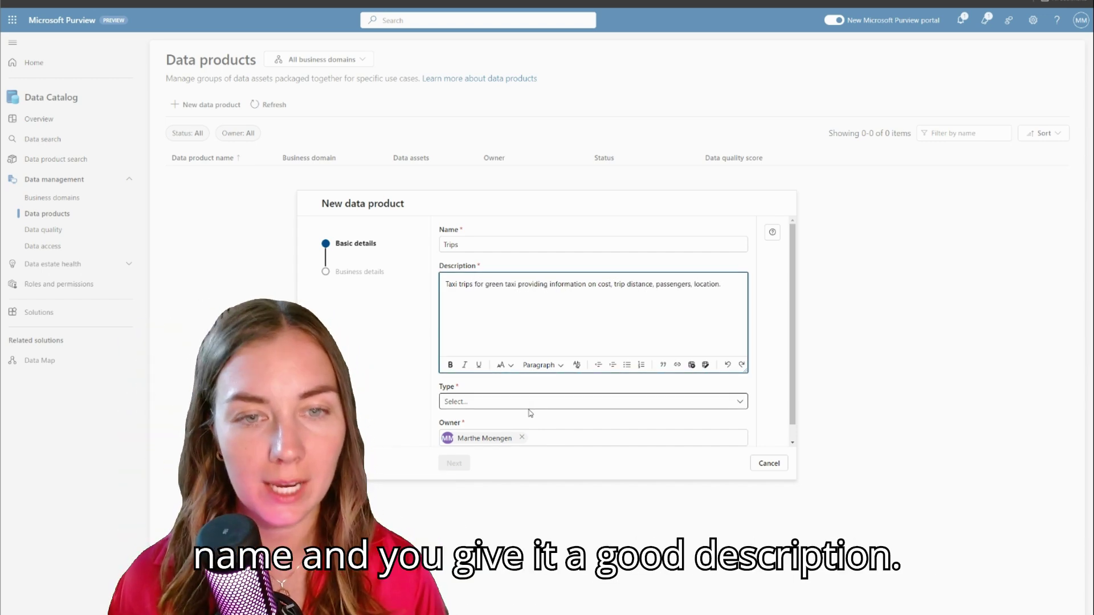
left_click(532, 407)
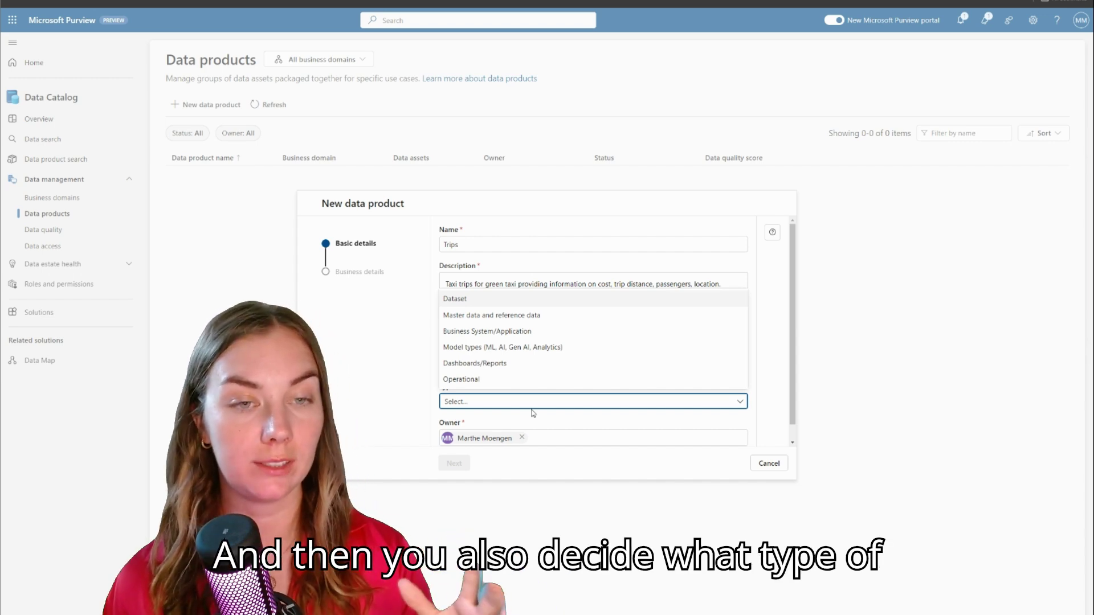
left_click(494, 301)
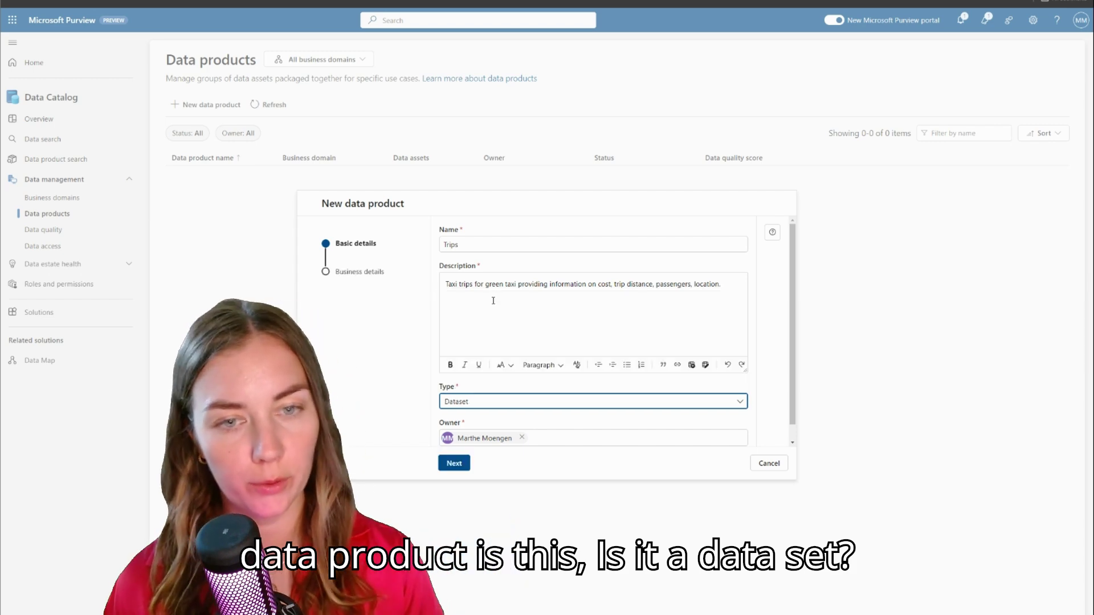
scroll(572, 442, "down", 1)
left_click(469, 465)
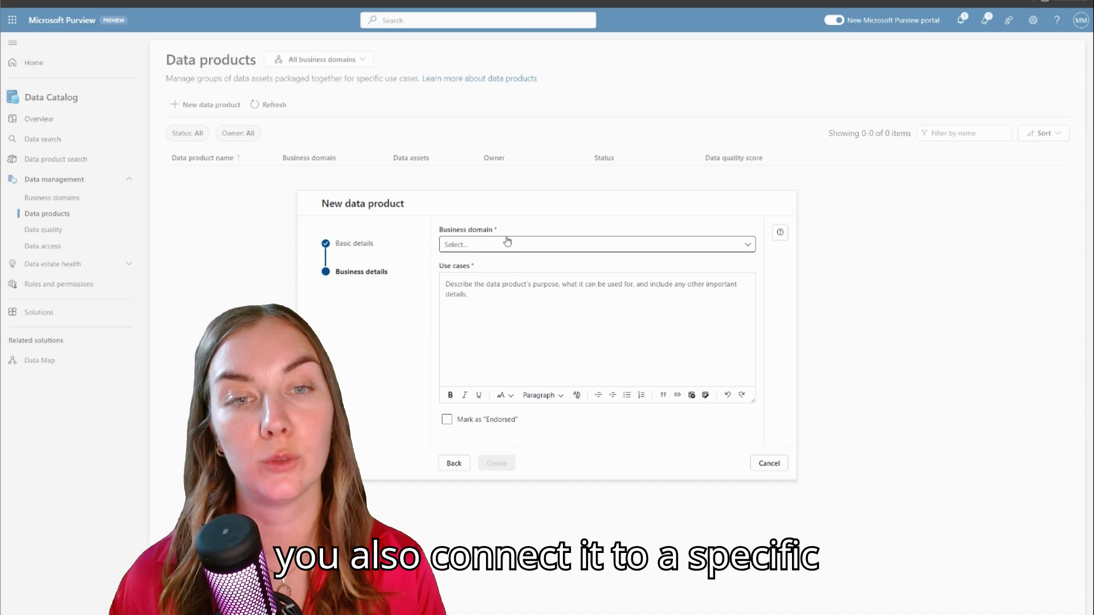
Assign Trips to the Operations domain, write its taxi-trip optimization use case, and create it.
left_click(507, 242)
left_click(481, 265)
left_click(487, 304)
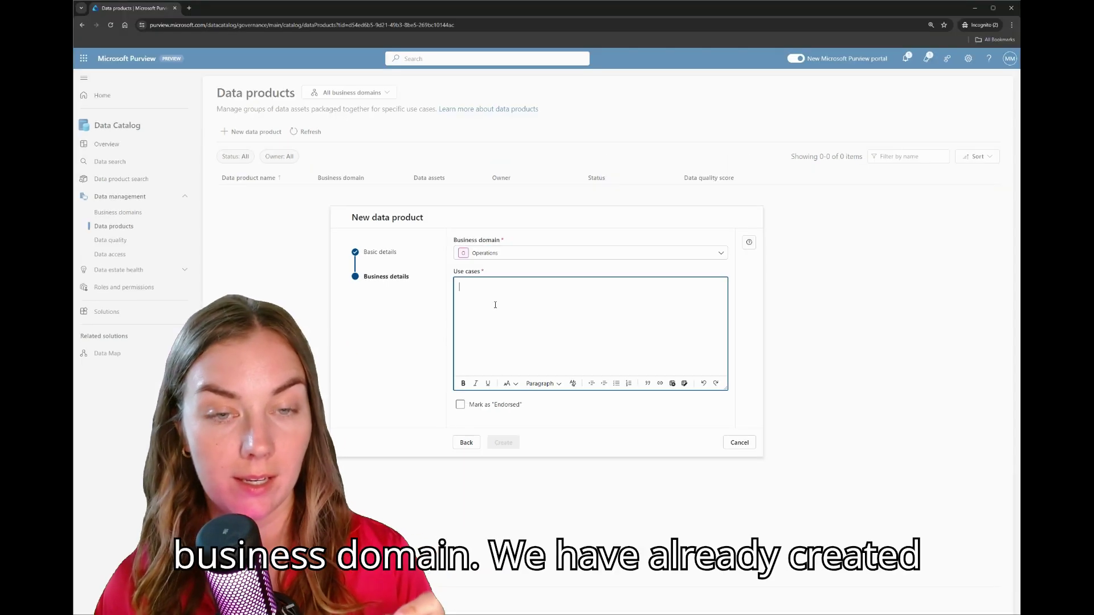
type("Understand")
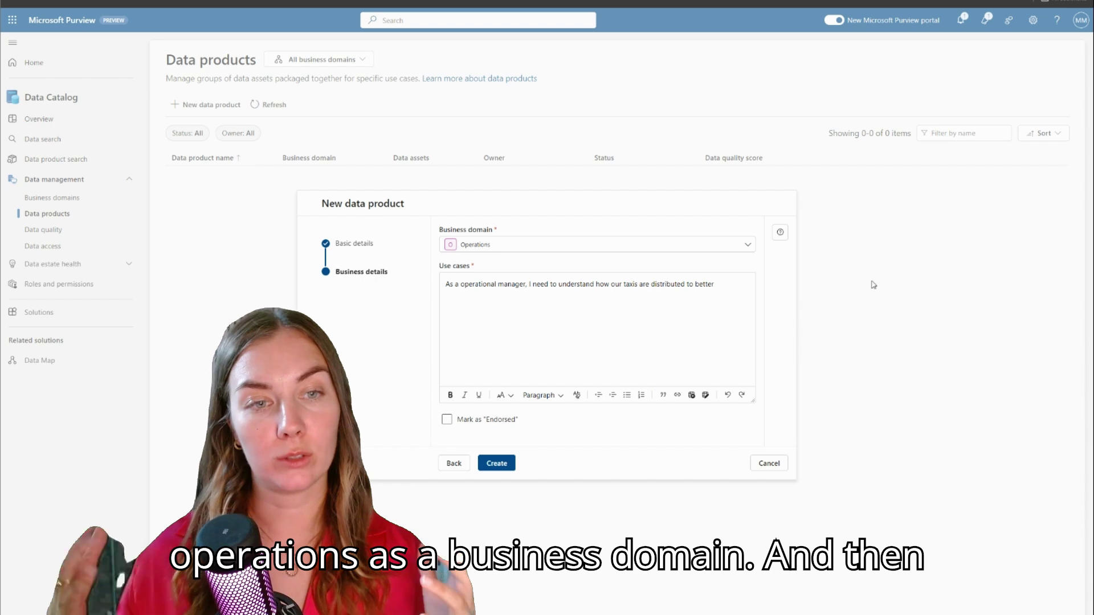
left_click(740, 293)
type("optimize")
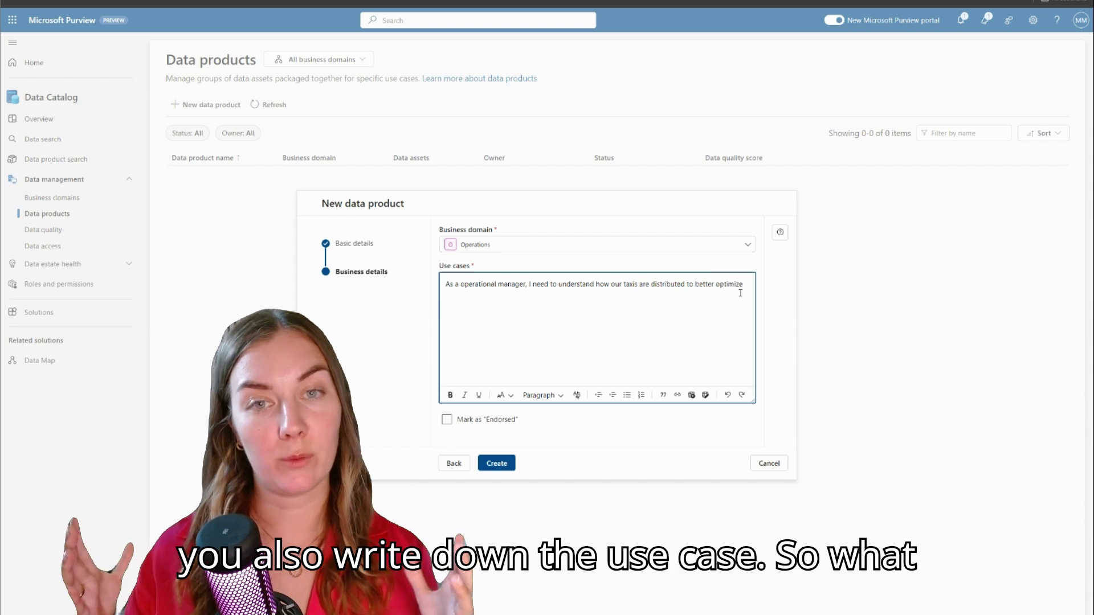
type(" our taxi operations.")
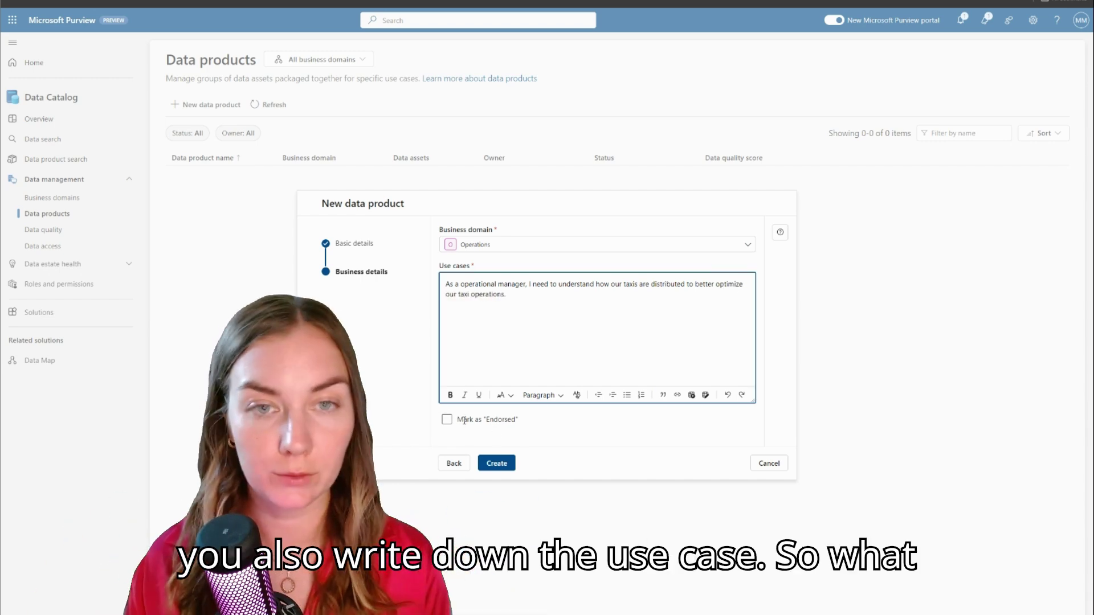
left_click(497, 463)
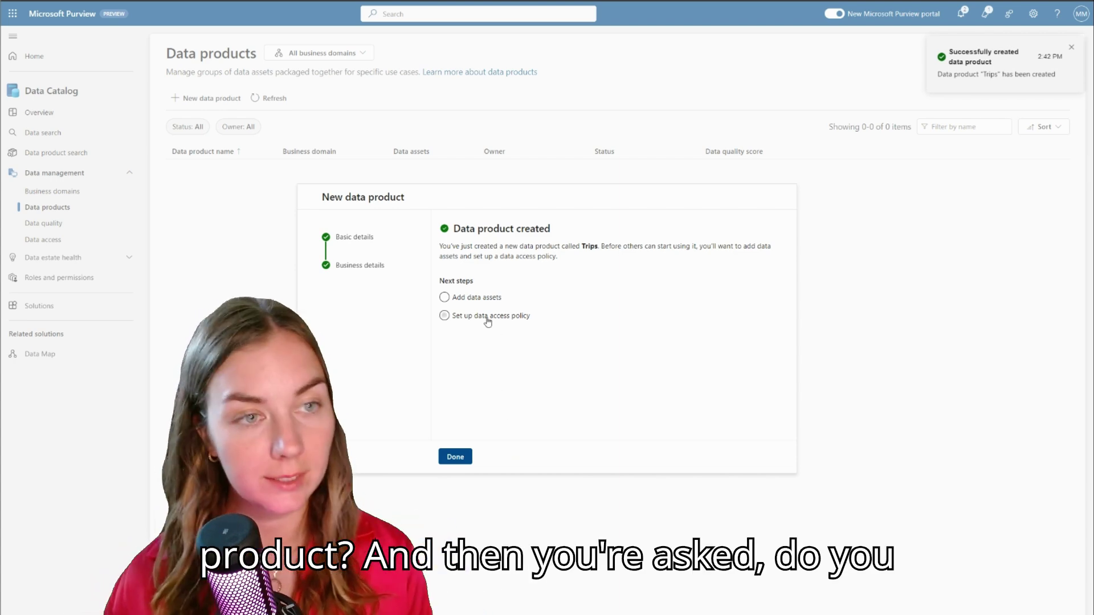
Choose to add data assets, tick the Taxi_trips dataset, and go to the Power BI workspace.
left_click(483, 299)
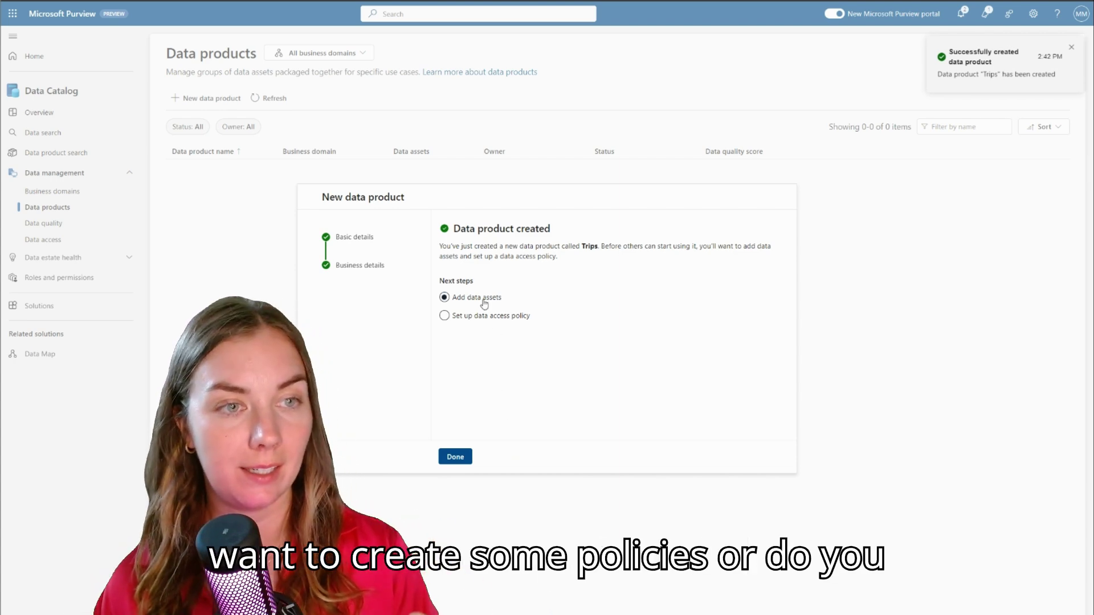
left_click(455, 458)
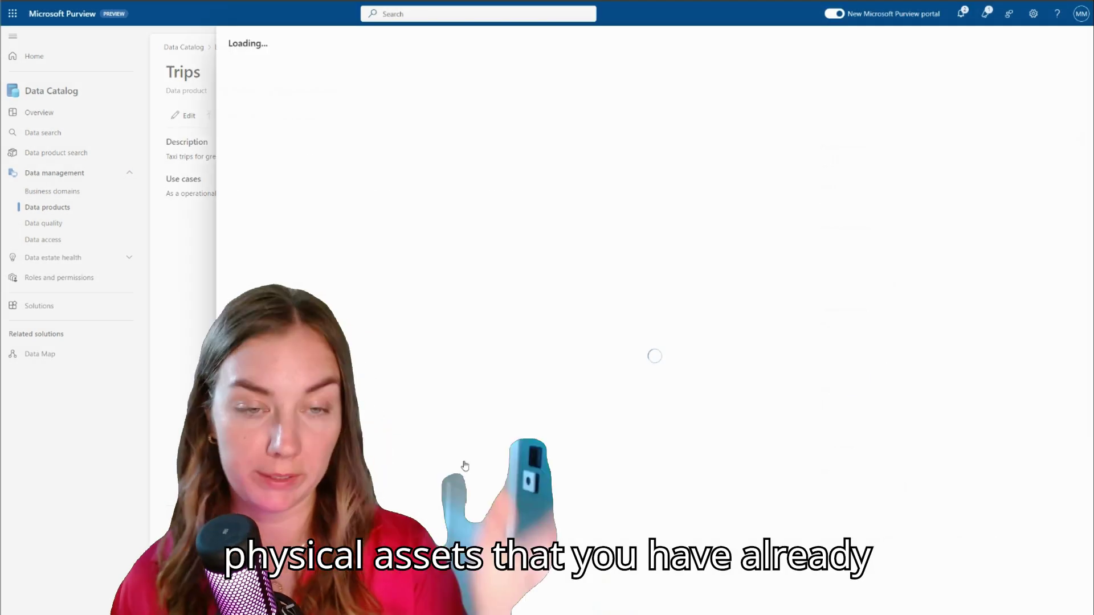
scroll(746, 381, "down", 10)
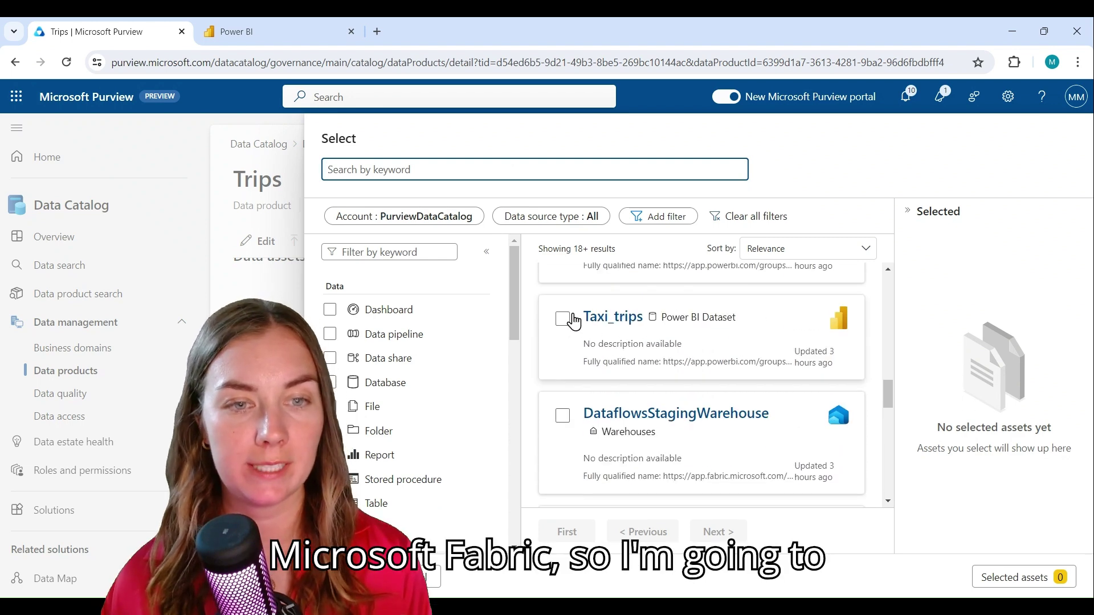
left_click(562, 319)
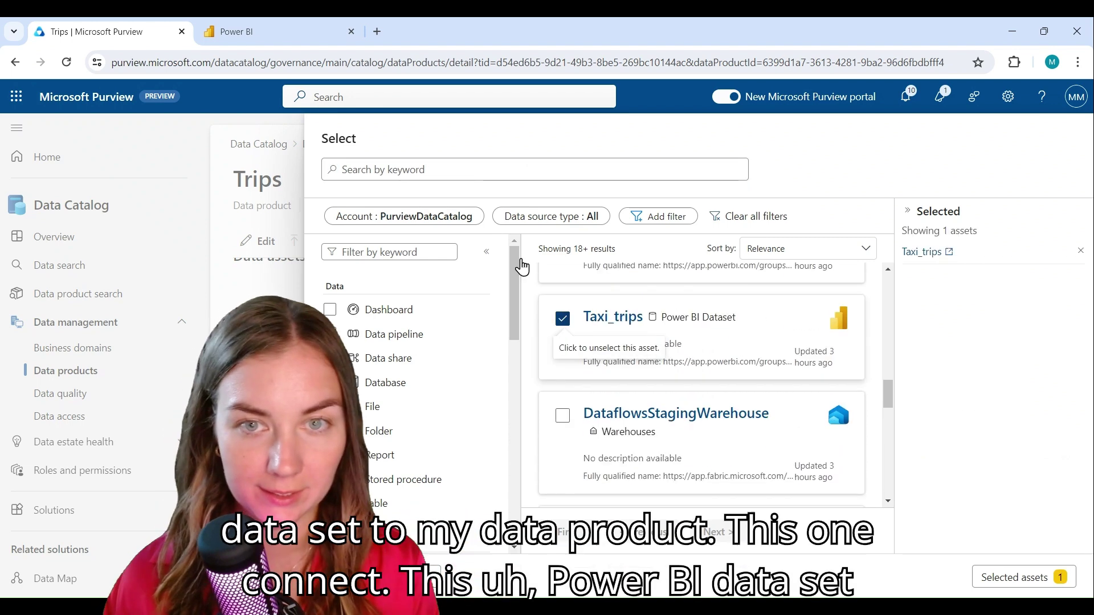
left_click(273, 35)
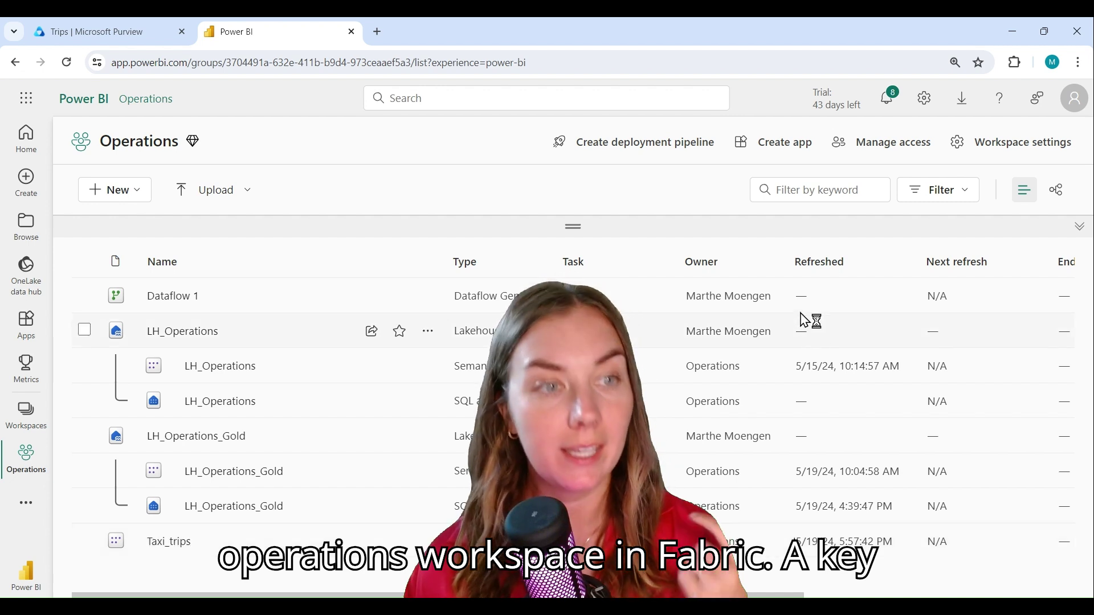
Confirm the Purview service accounts have Contributor access on the Operations workspace, then return to Purview.
left_click(900, 155)
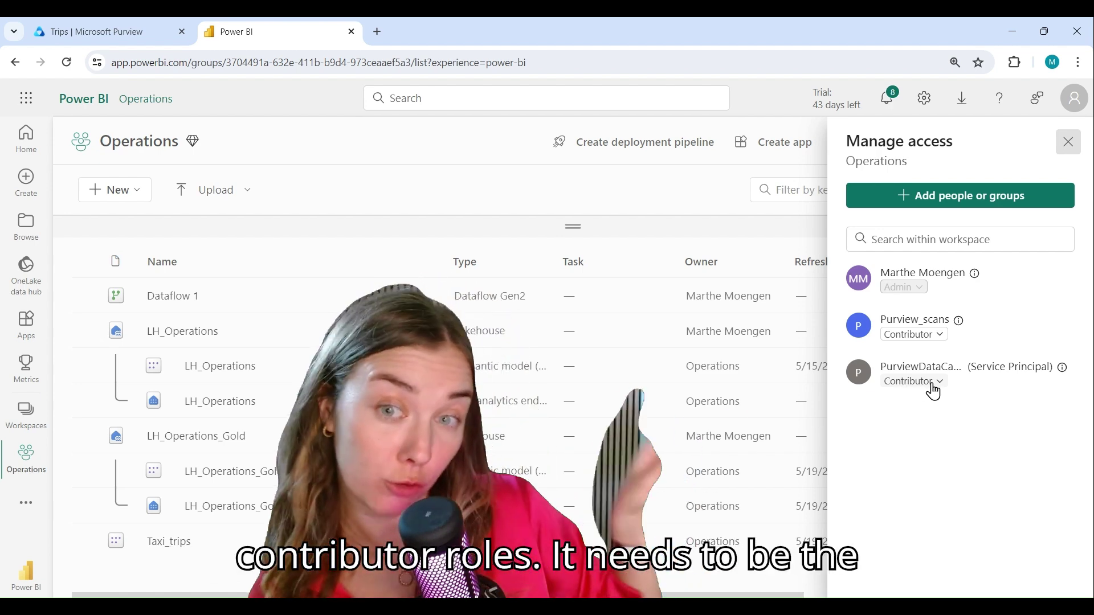
left_click(112, 35)
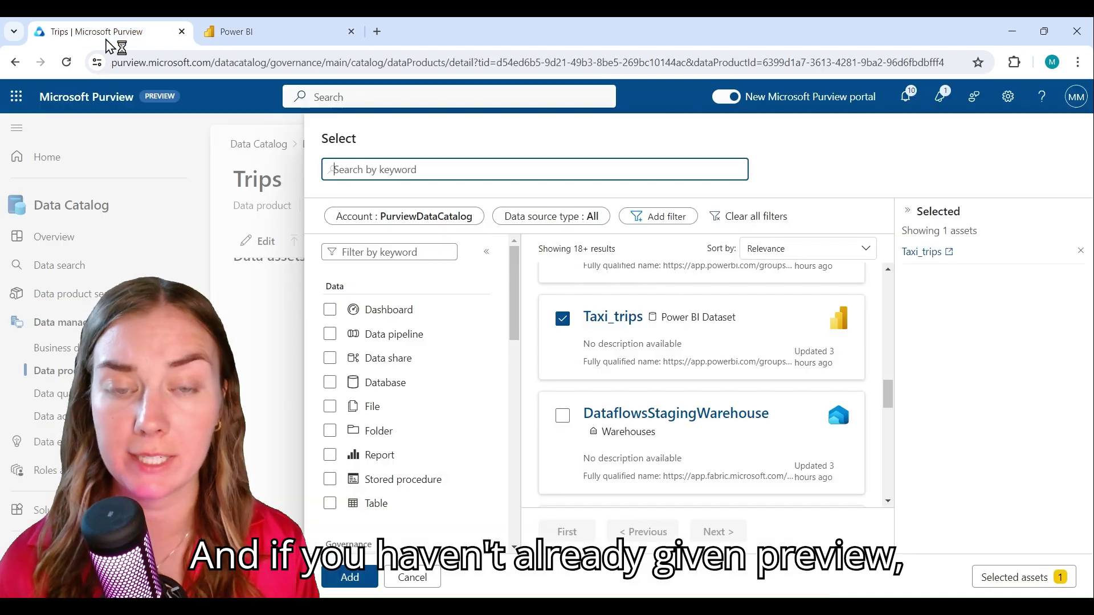
Add Taxi_trips to Trips, review its three data assets, and return to the overview.
left_click(359, 578)
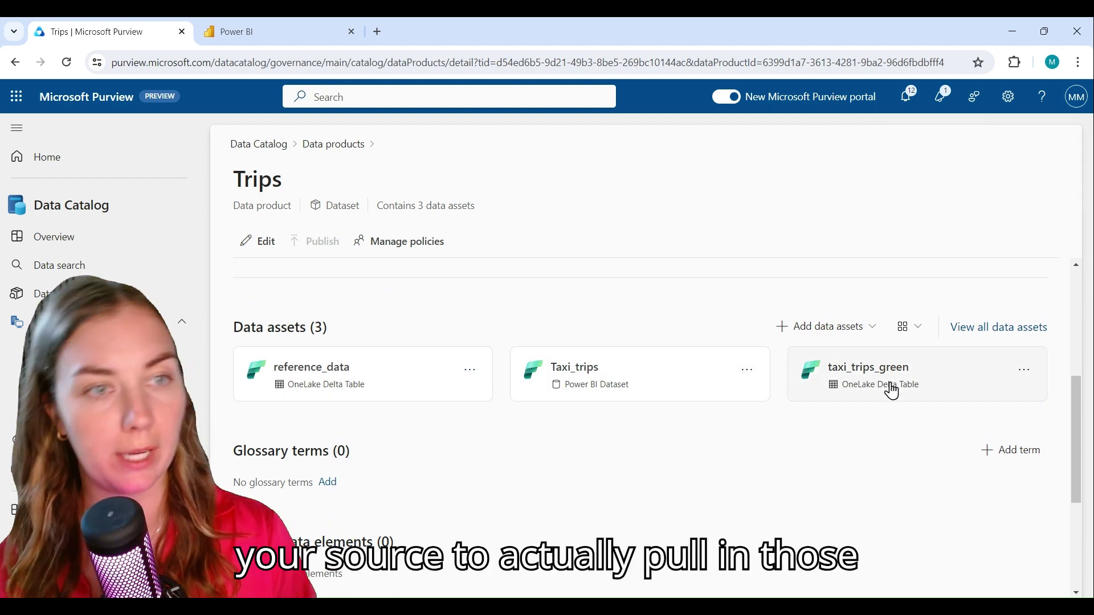
left_click(982, 337)
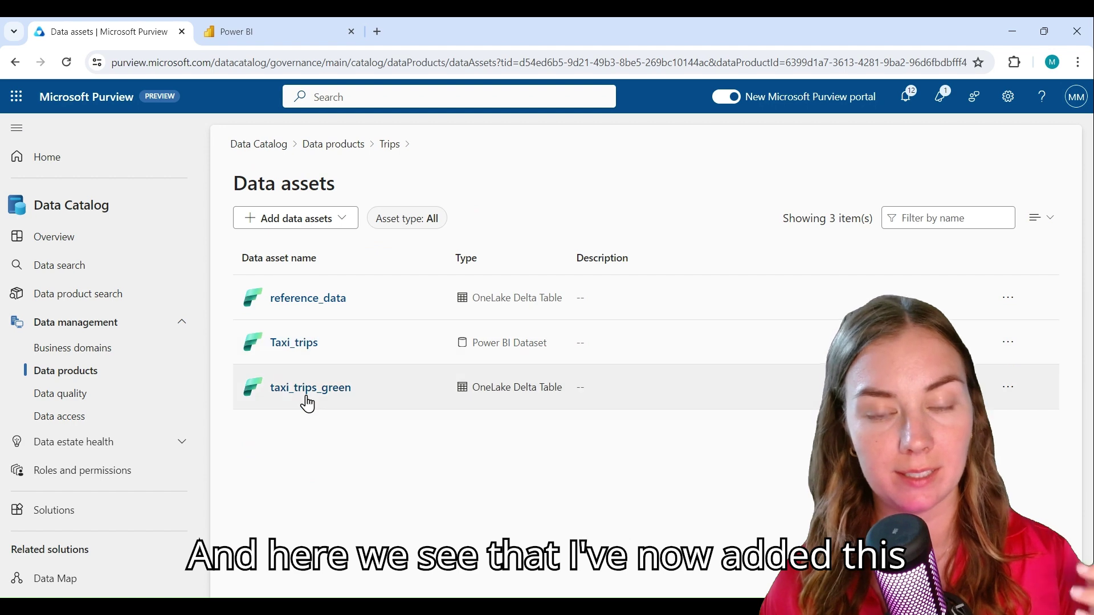
left_click(393, 146)
scroll(683, 370, "up", 5)
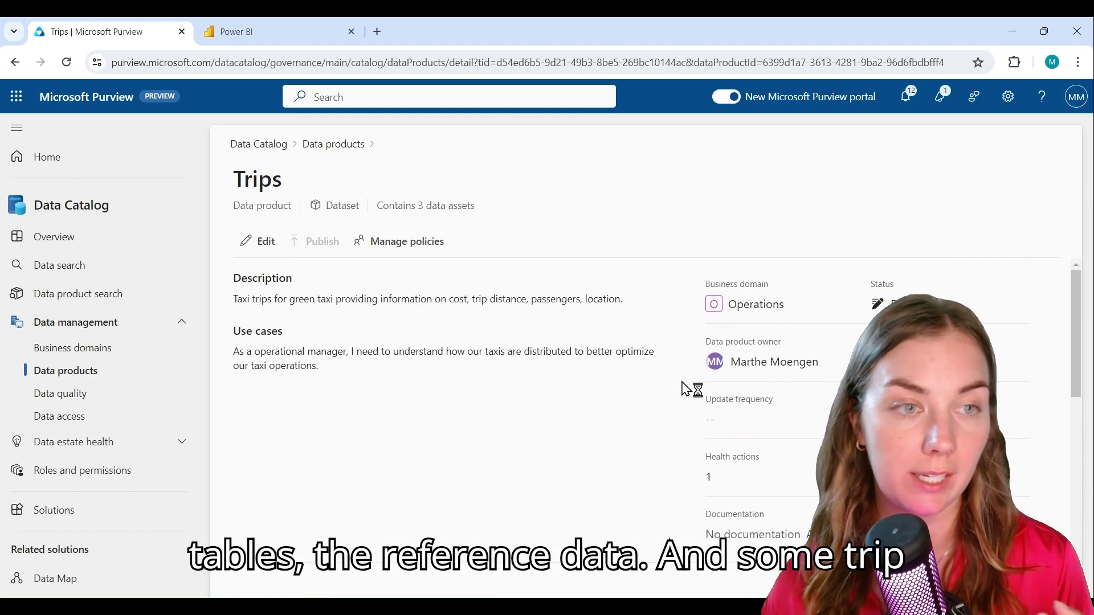
Add a 'Terms of use for Reference data' link to the reference_data asset and save it.
left_click(970, 480)
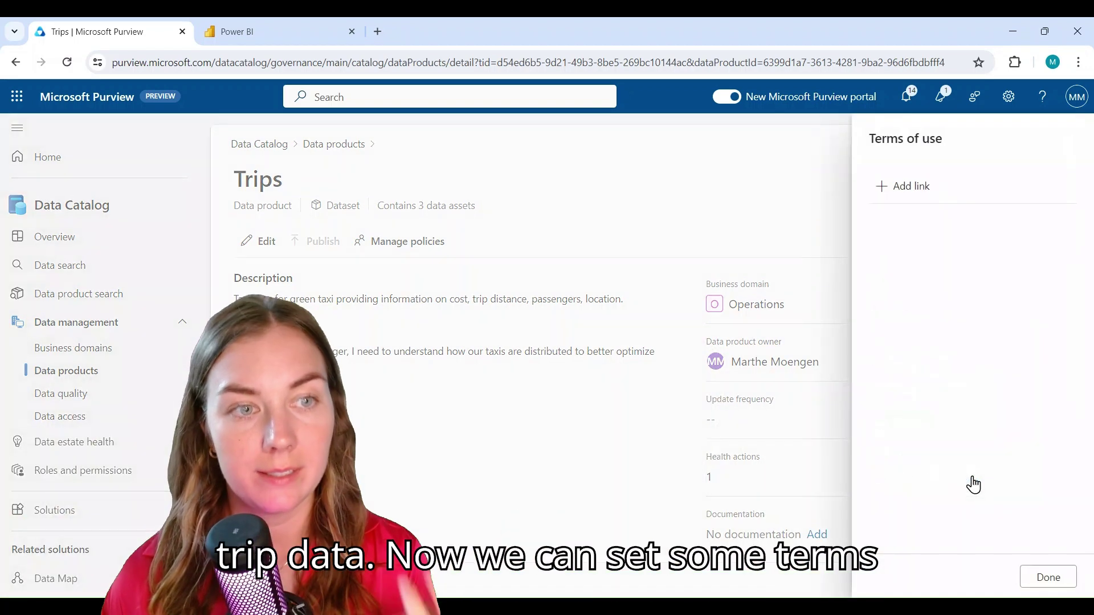
left_click(943, 211)
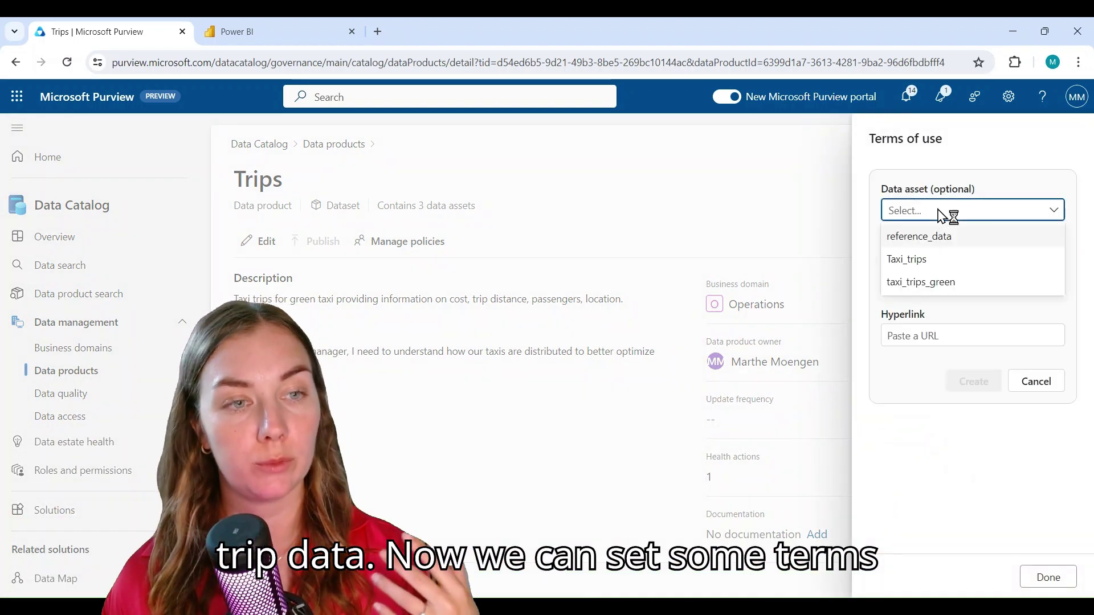
left_click(937, 238)
left_click(936, 271)
type("Terms of use for Reference")
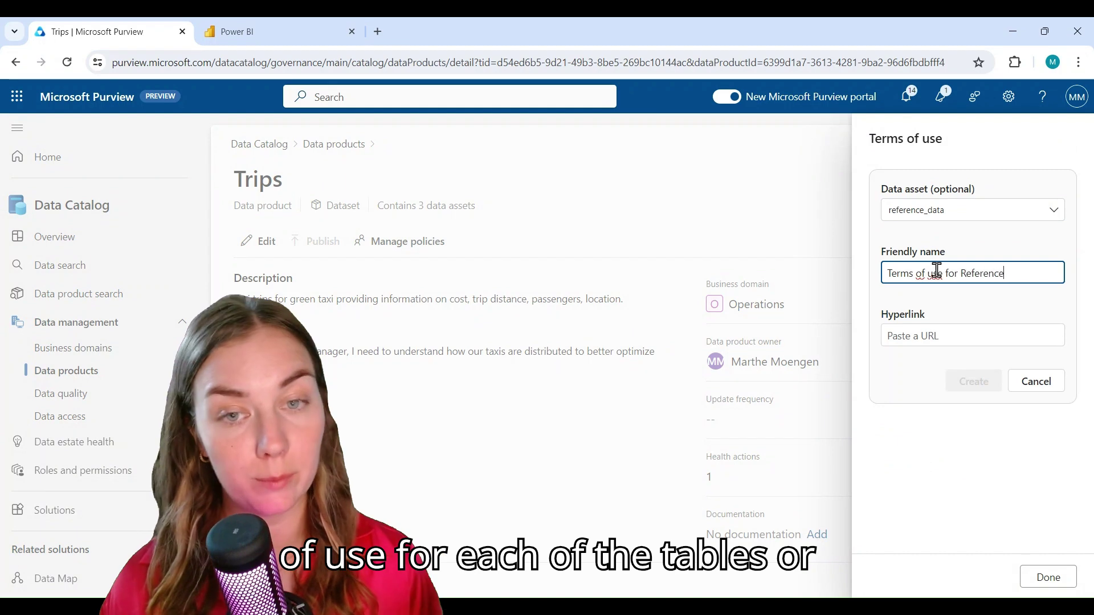
type(" data")
left_click(955, 337)
type("http://www-data-ascend.com")
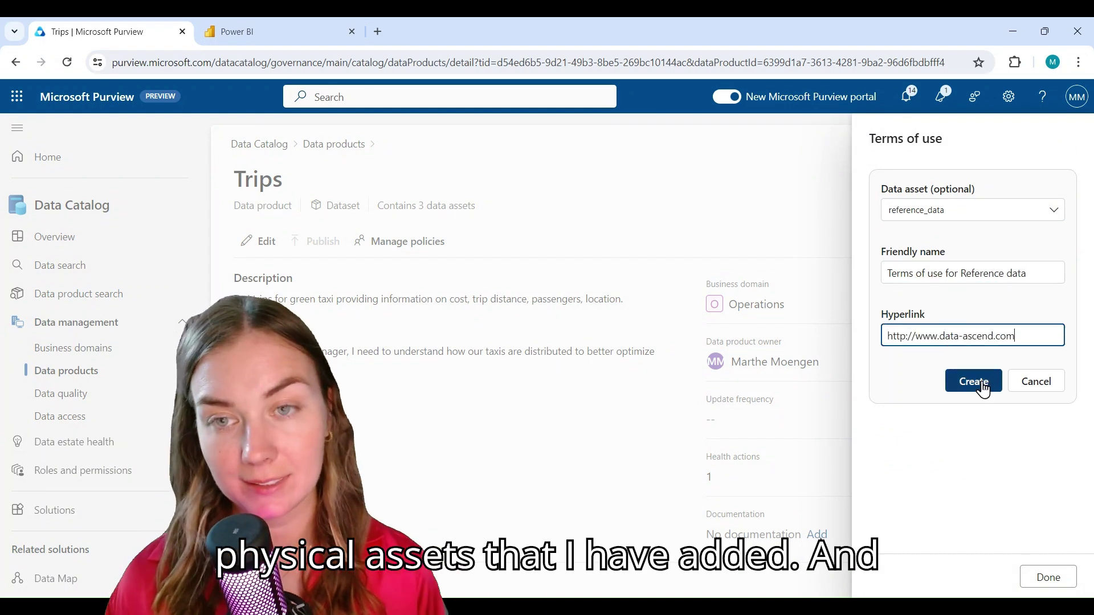
left_click(975, 383)
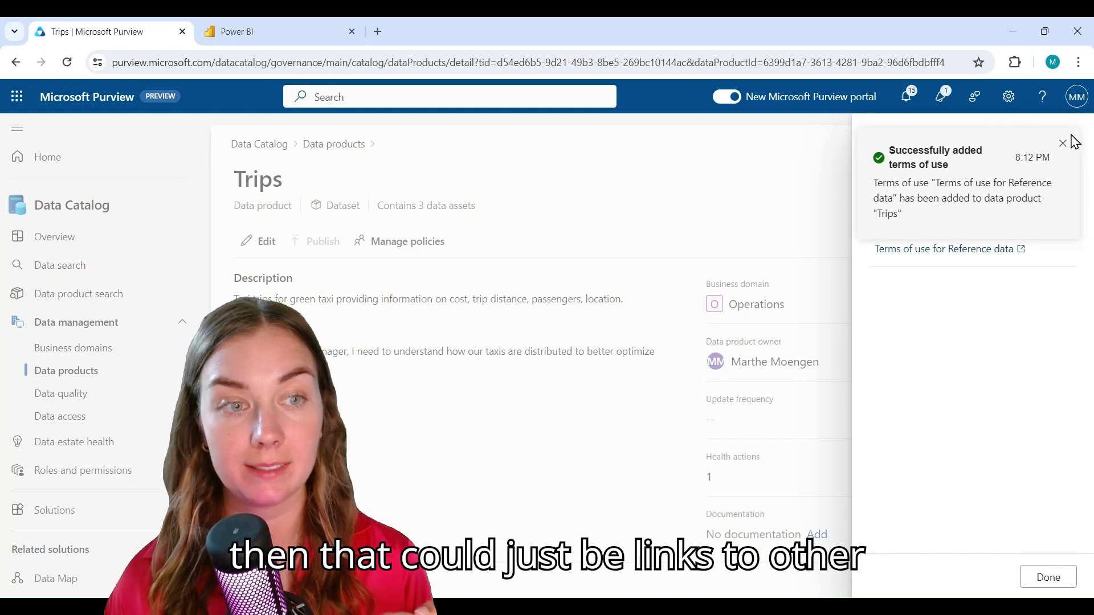
left_click(1063, 144)
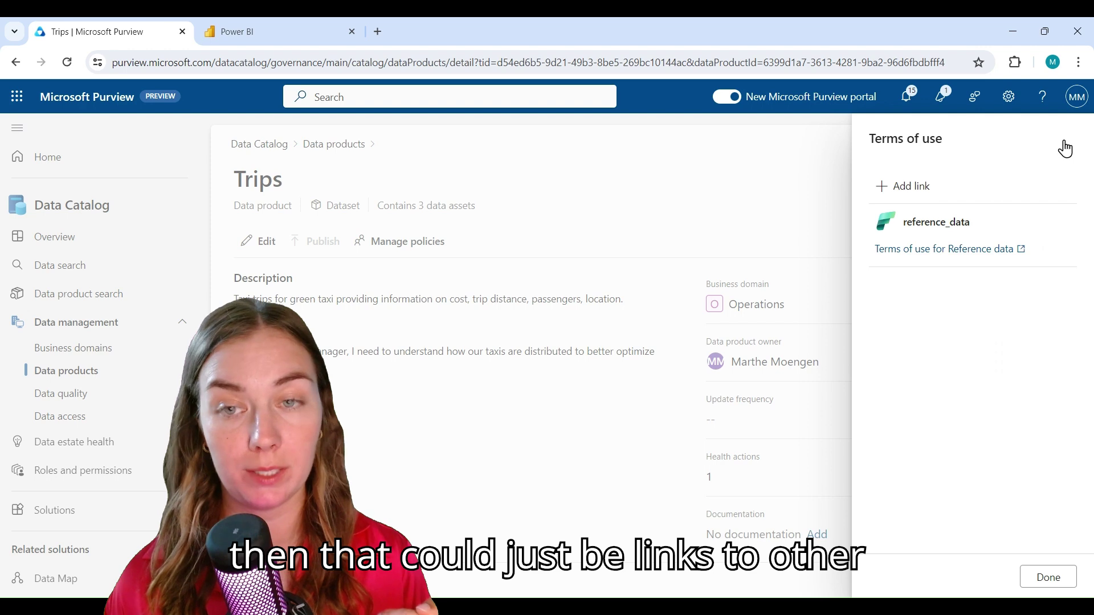
Begin a 'Terms of use Taxi_trips' link on the Taxi_trips asset with its web address.
left_click(916, 188)
left_click(941, 213)
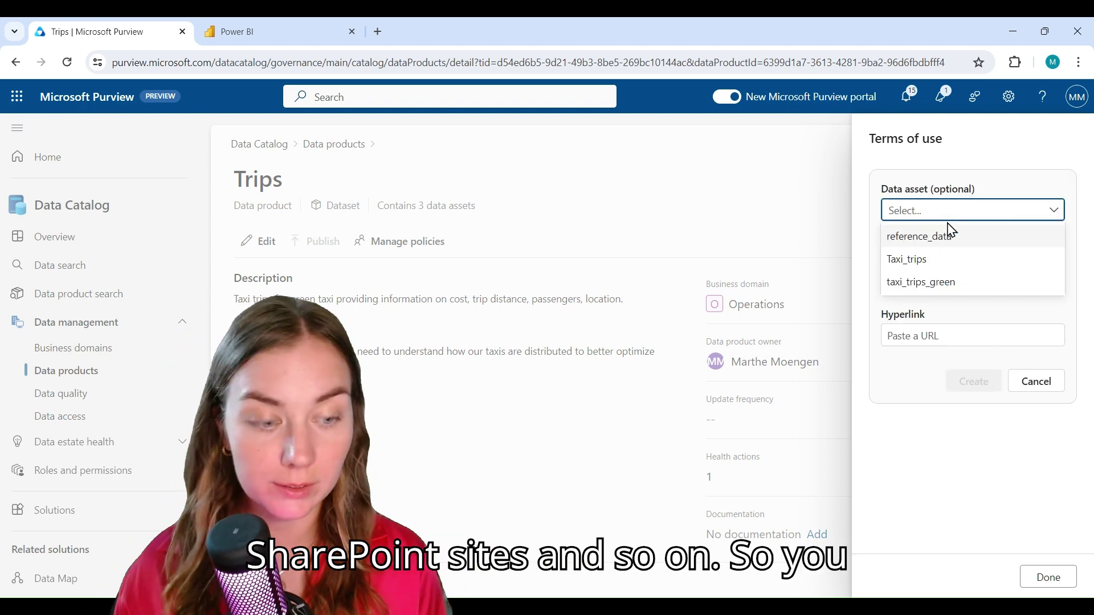
left_click(950, 261)
left_click(941, 272)
type("Terms of use Taxi_t")
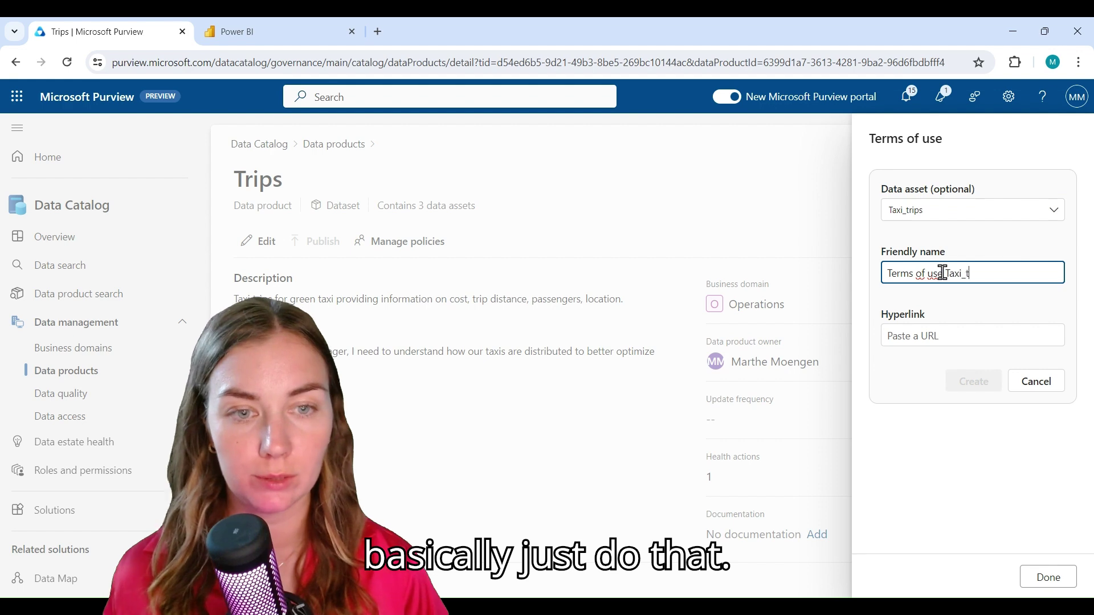
type("rips")
left_click(934, 336)
type("https://www")
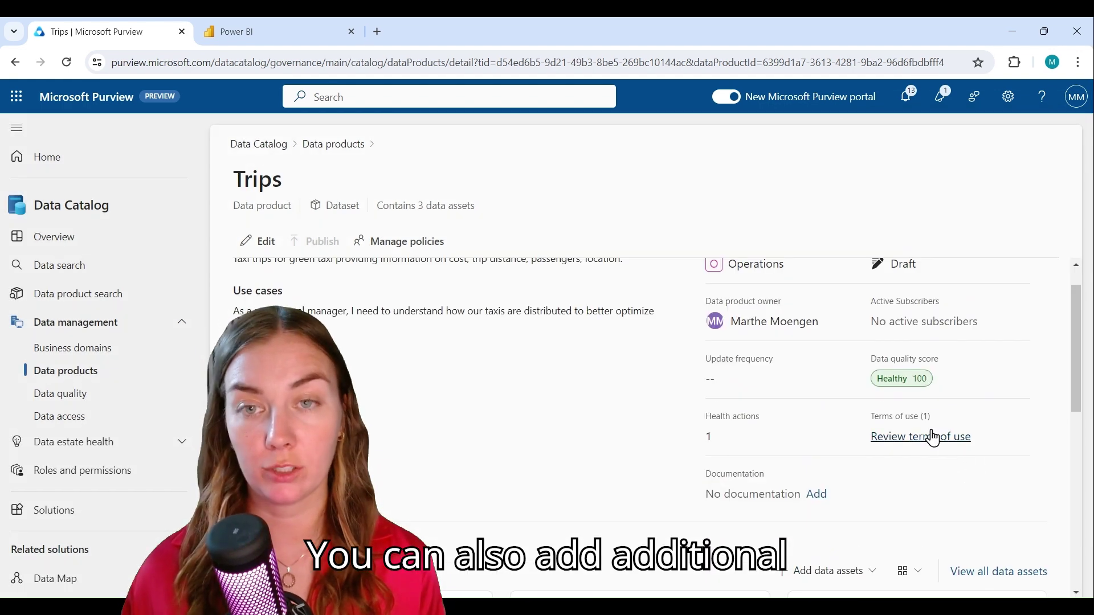
left_click(818, 495)
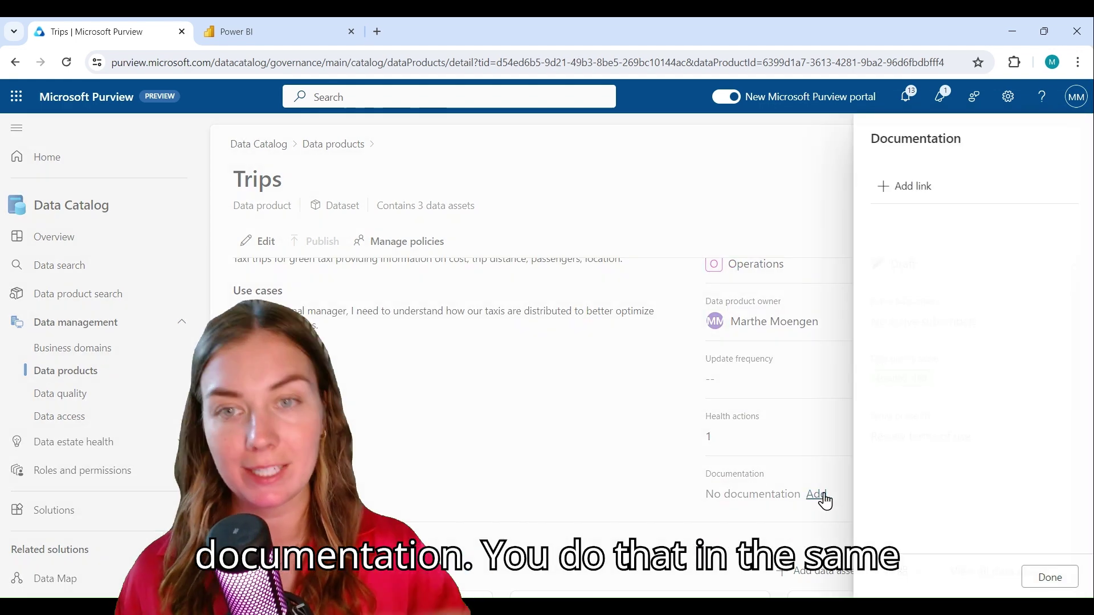
left_click(910, 193)
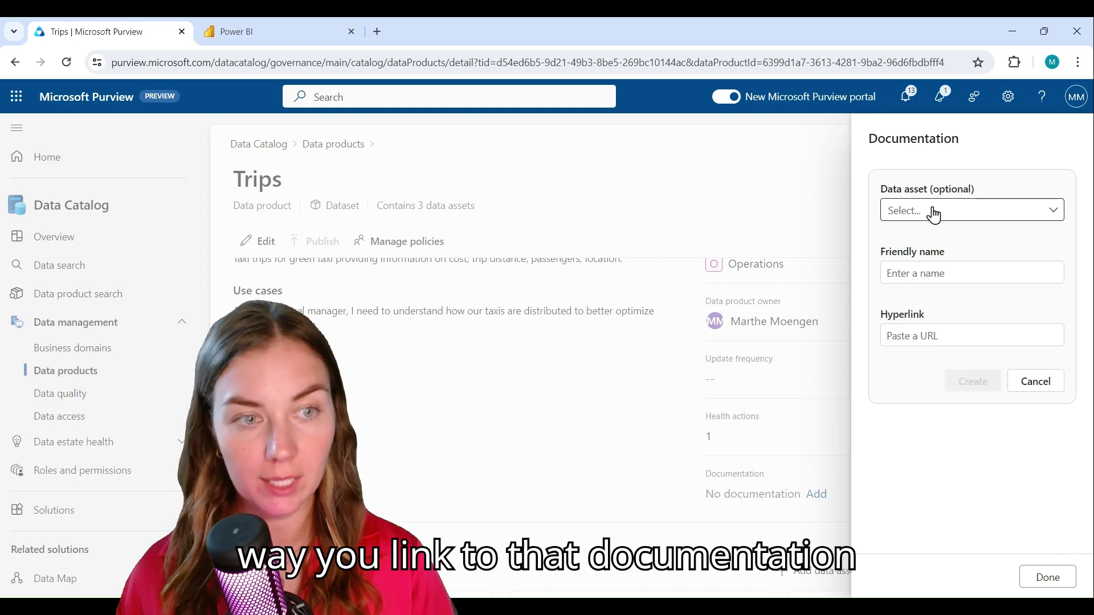
left_click(932, 212)
left_click(934, 237)
left_click(941, 271)
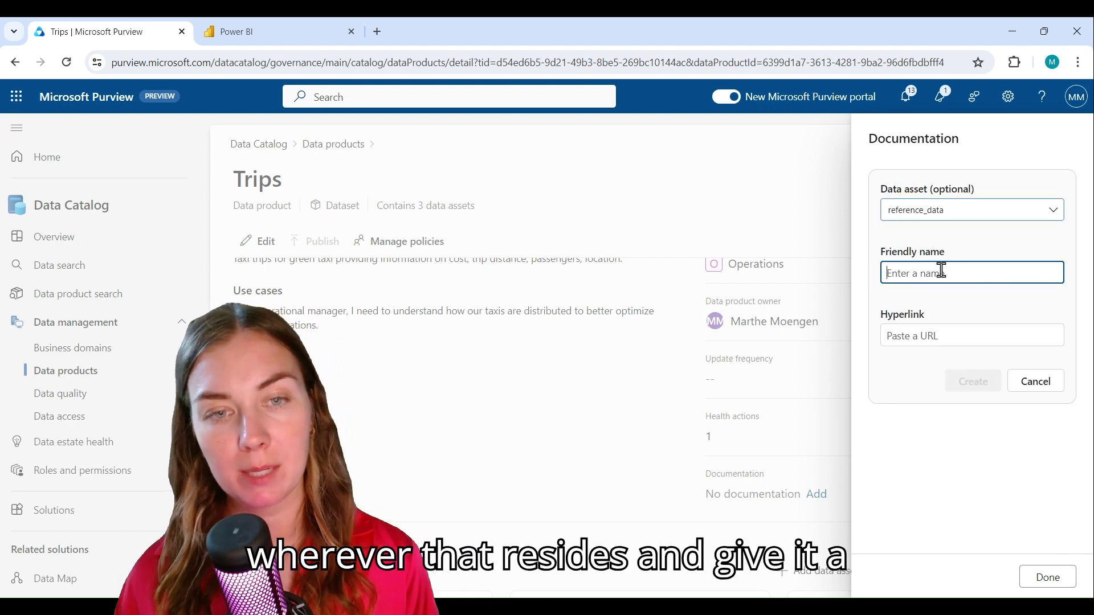
left_click(947, 334)
left_click(617, 429)
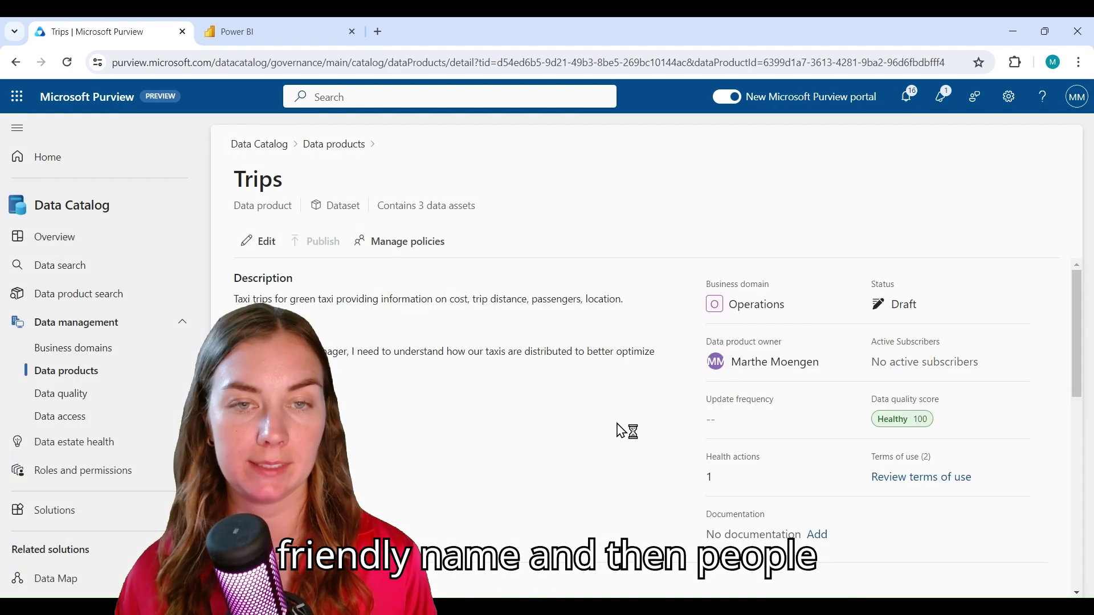
Add a 'Data Product Development' usage purpose with a description to the Trips access policy.
left_click(423, 246)
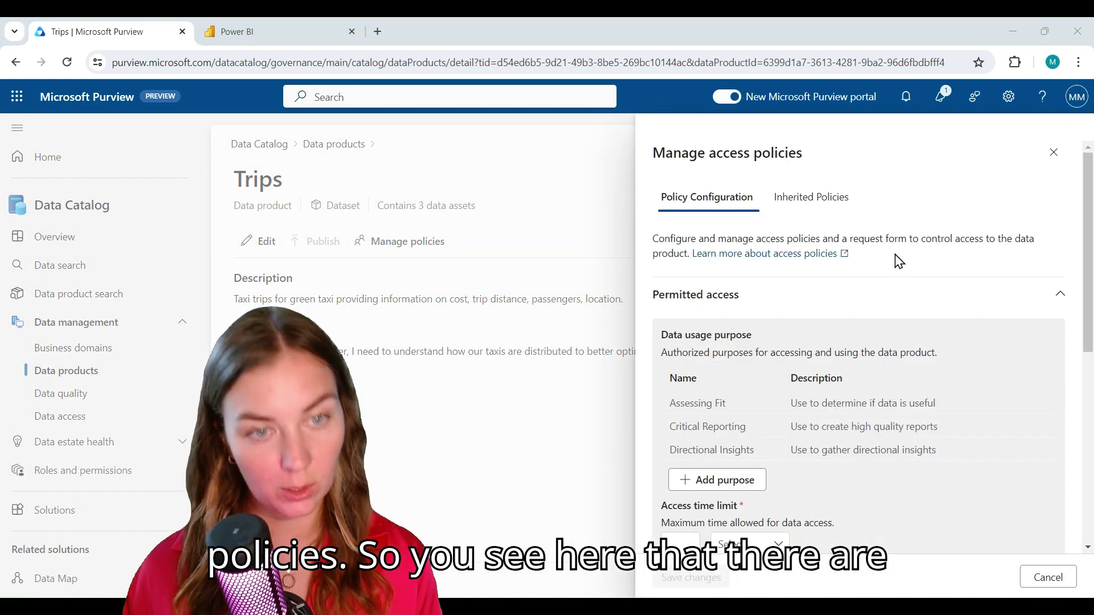
scroll(912, 319, "down", 3)
left_click(722, 339)
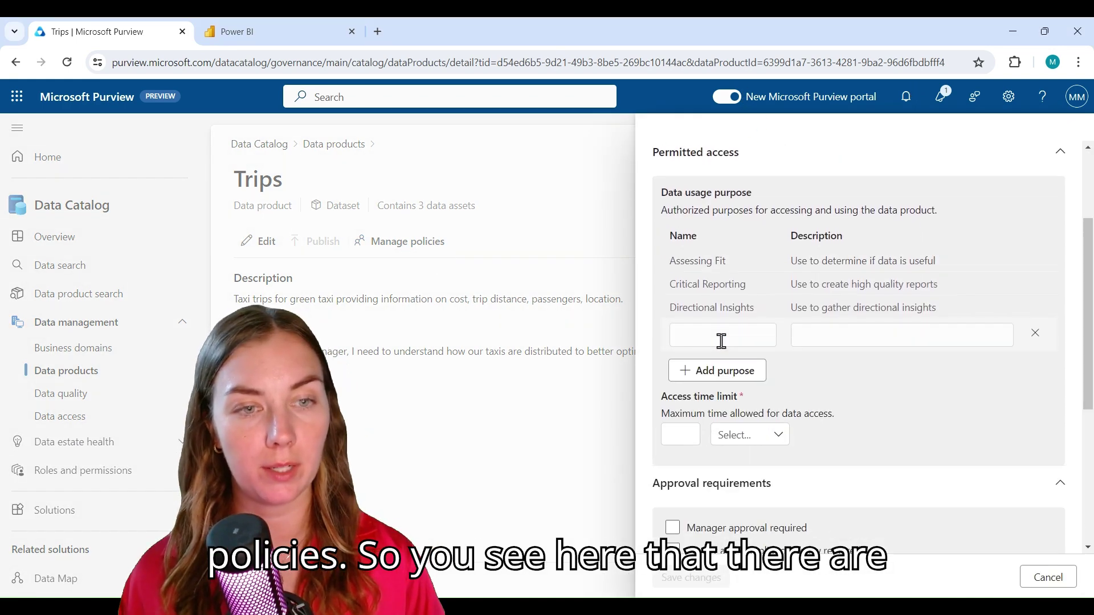
type("Da")
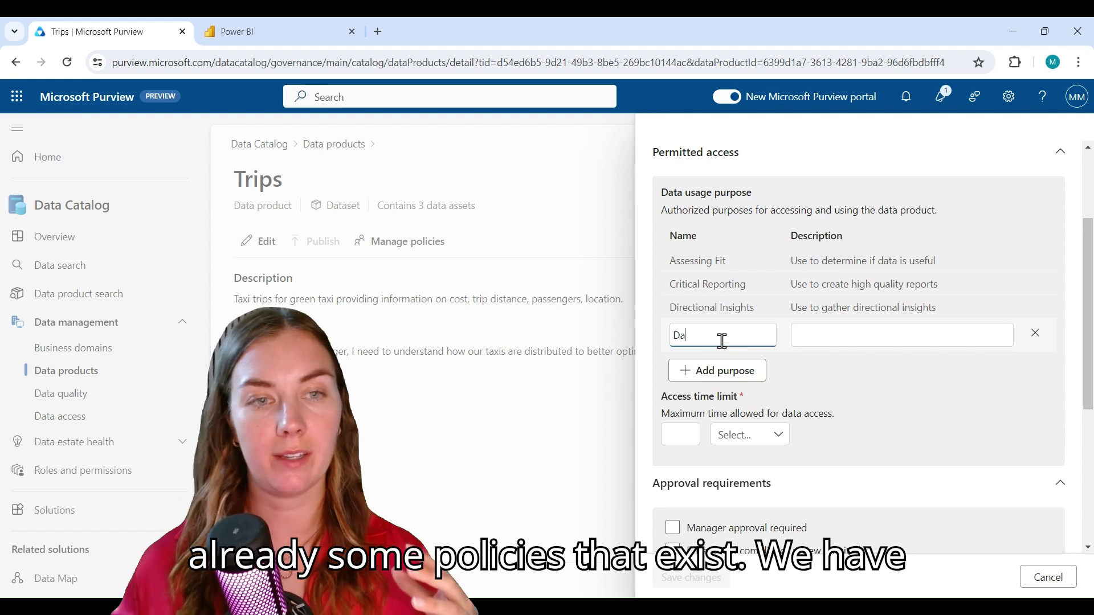
type("ta pr")
key("BackSpace")
key("BackSpace")
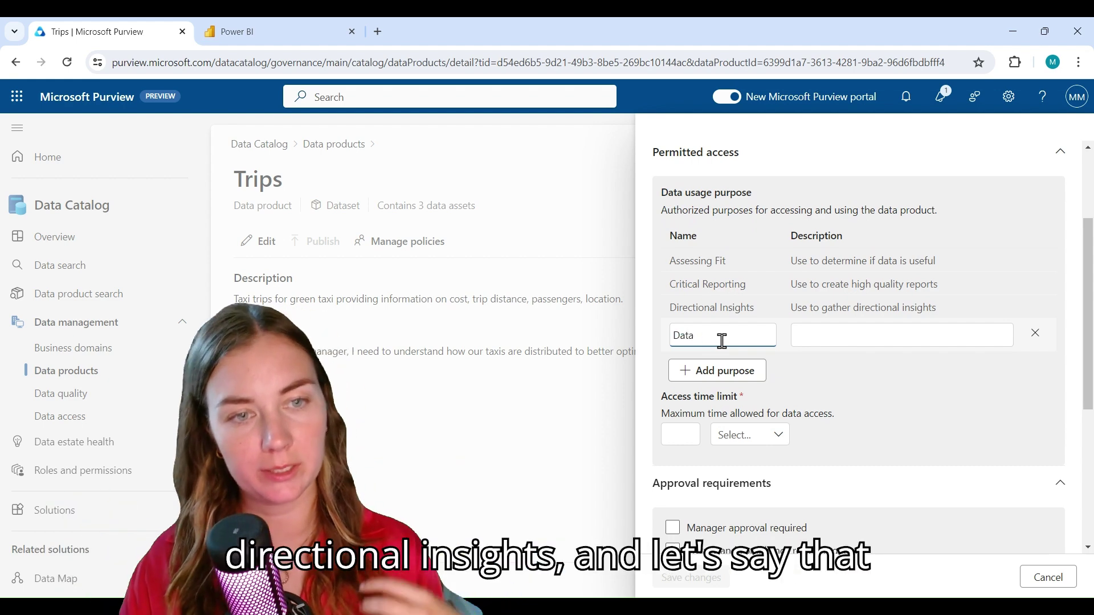
type("Product D")
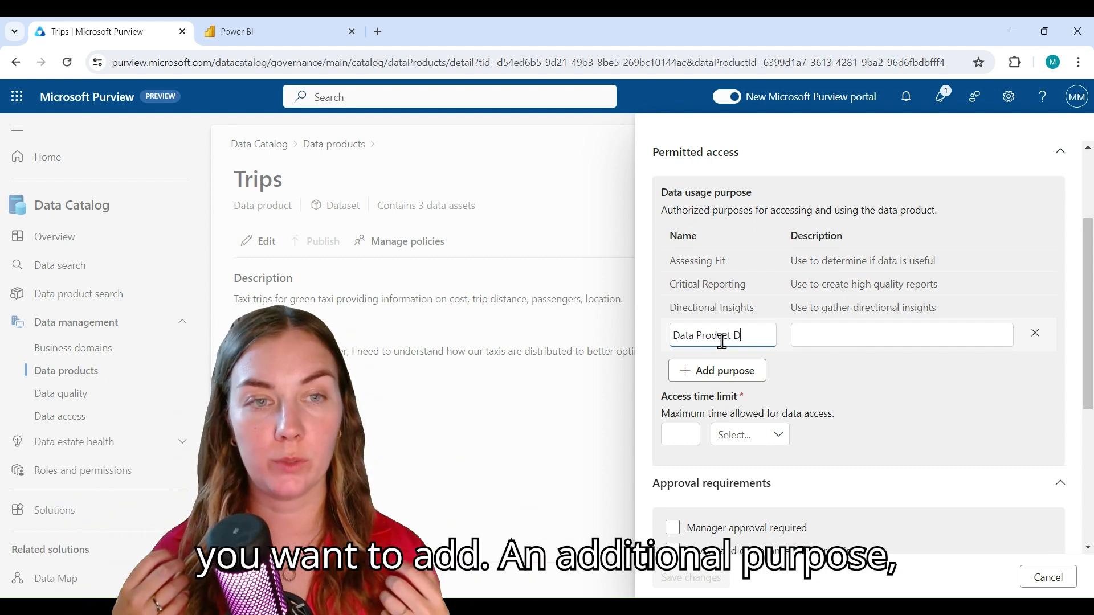
type("evelopment")
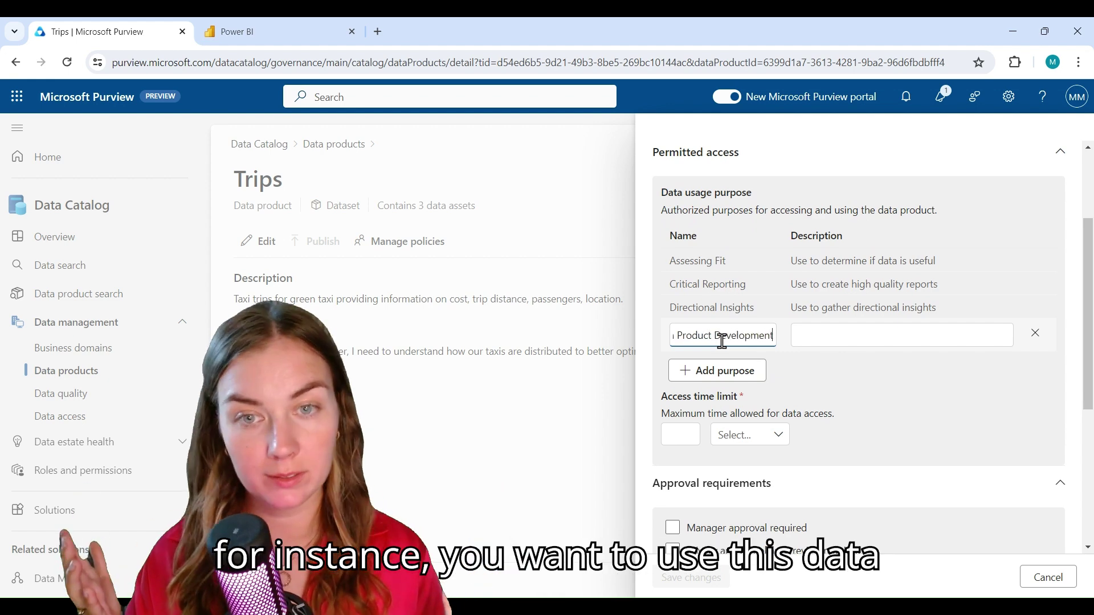
left_click(826, 332)
type("U")
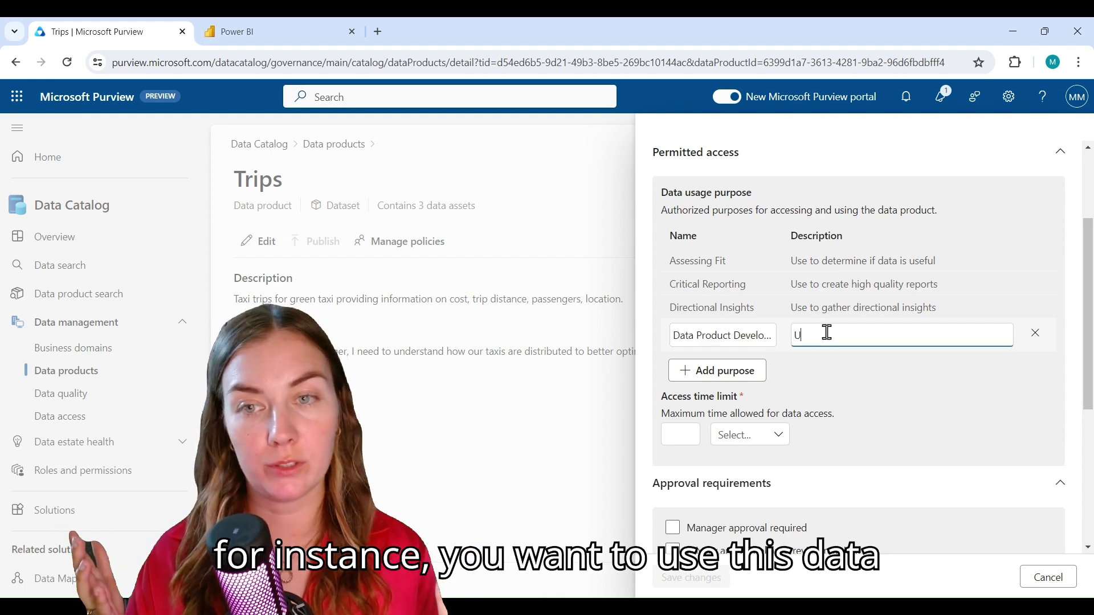
type("se to devel")
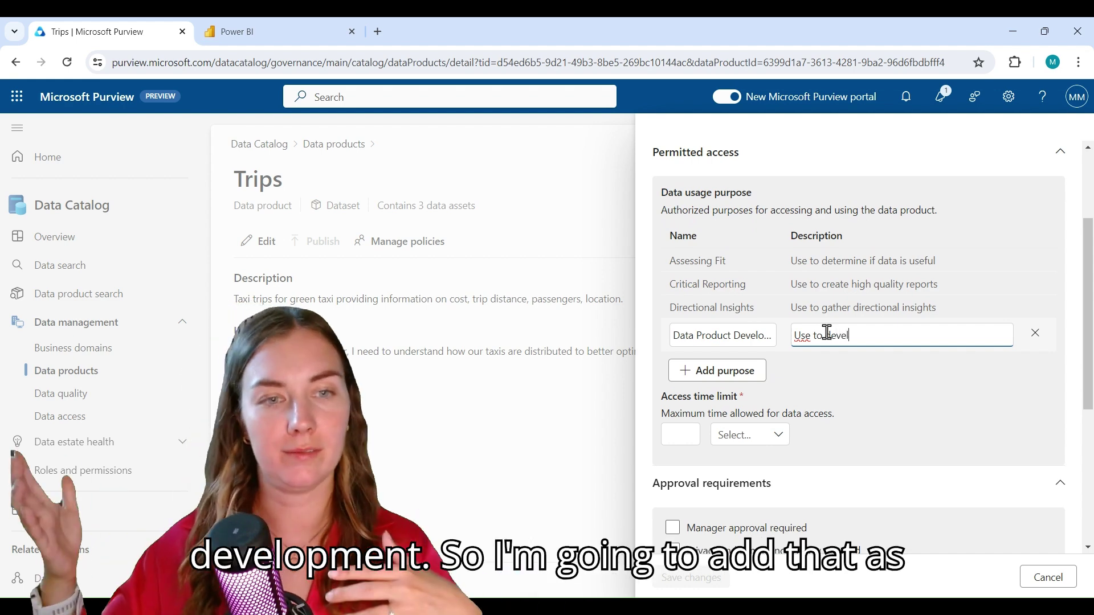
type("op new data product")
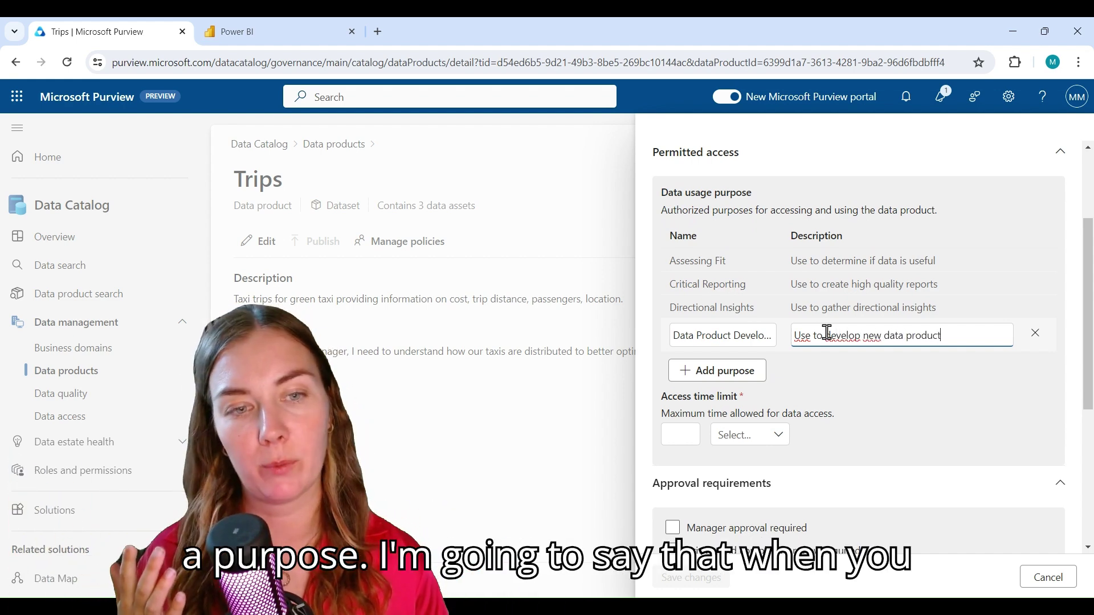
Set the access time limit unit to Months and assign the matching user as approver.
left_click(774, 443)
left_click(741, 505)
scroll(897, 382, "down", 3)
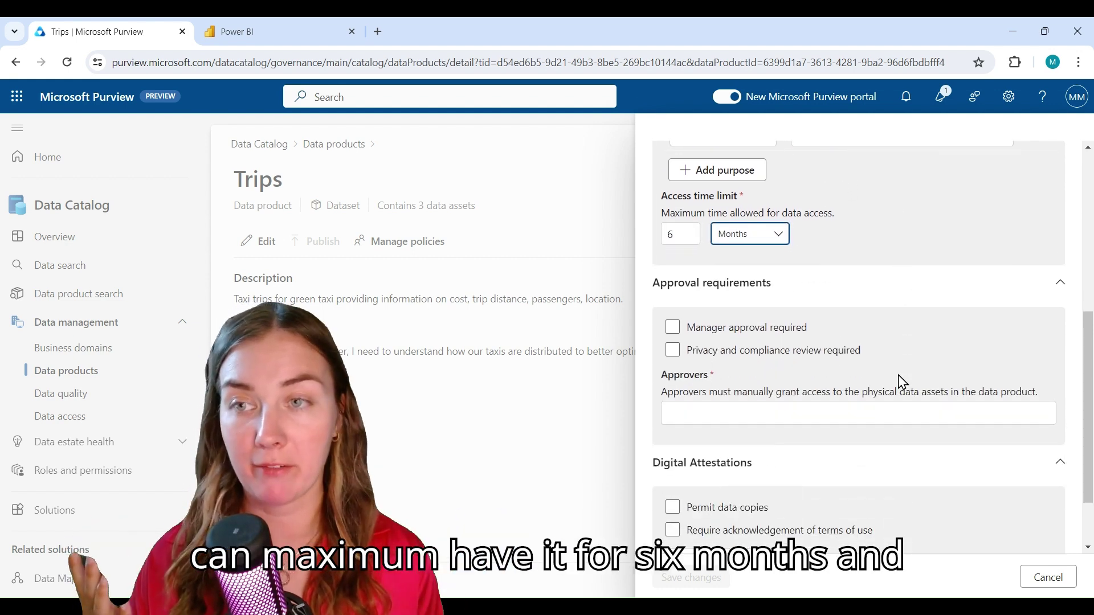
scroll(904, 374, "down", 2)
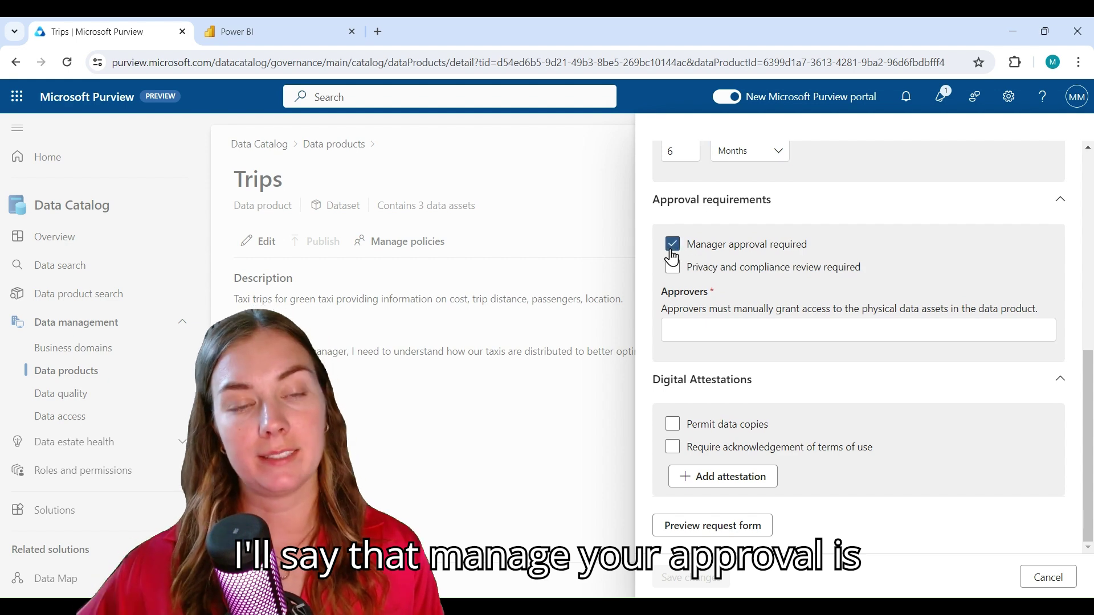
type("marthe")
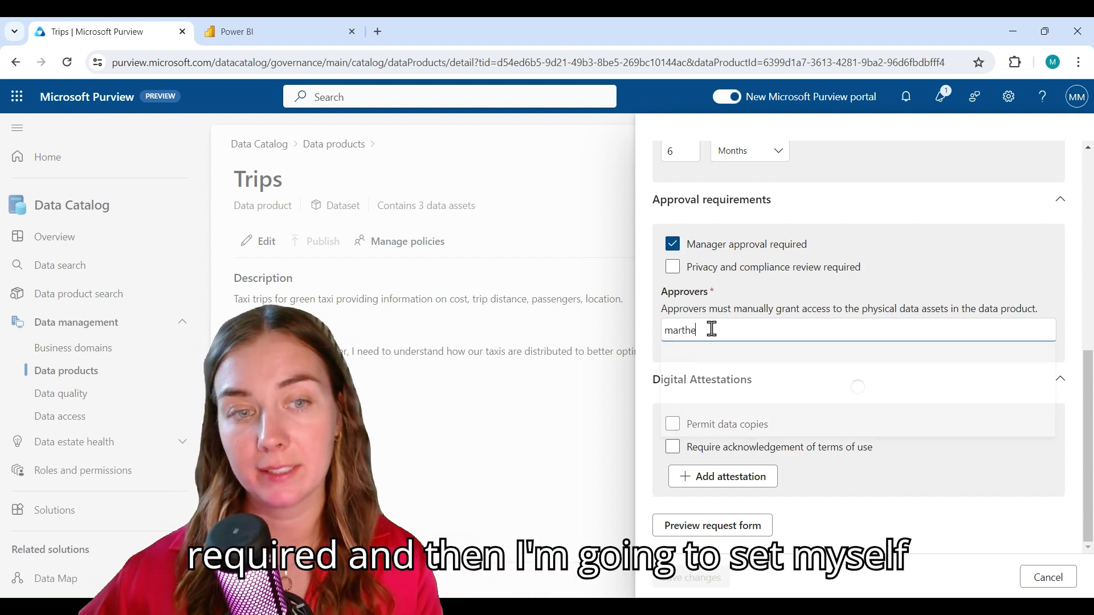
left_click(731, 359)
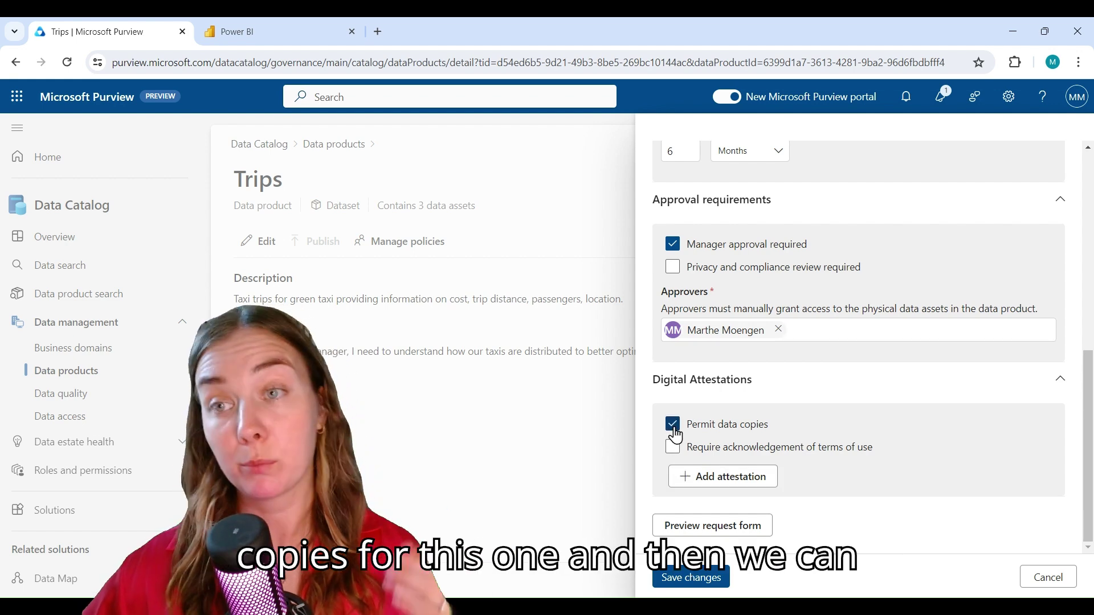
left_click(735, 530)
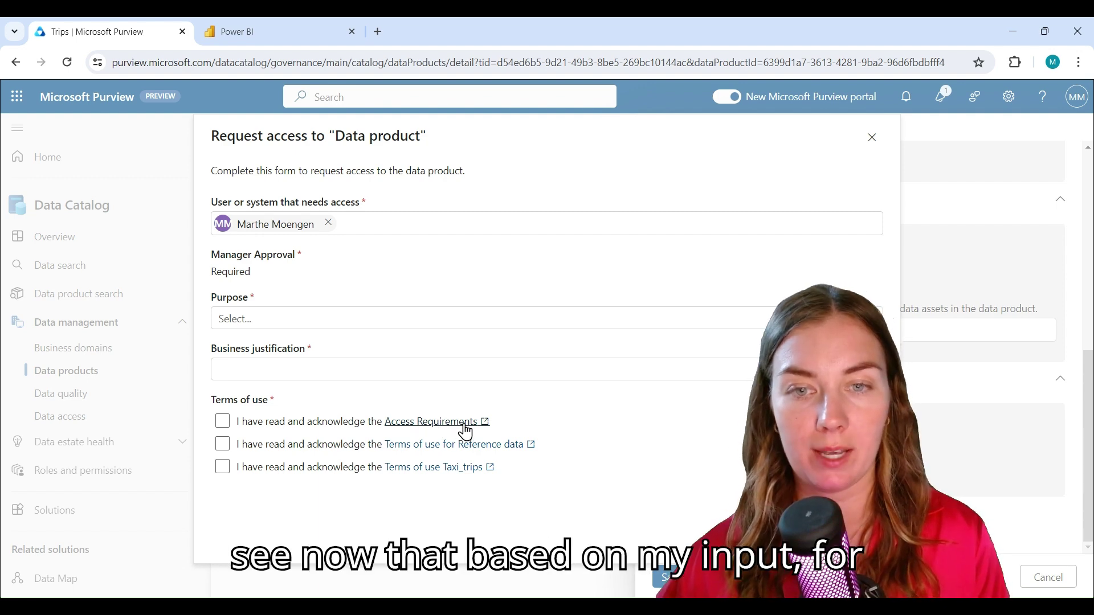
left_click(289, 323)
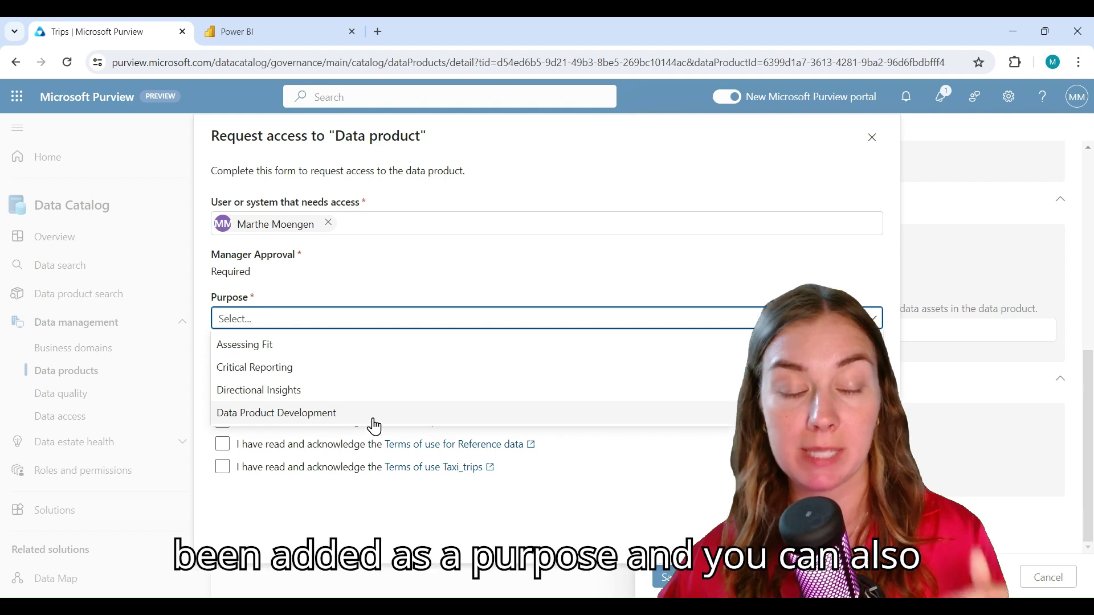
left_click(698, 462)
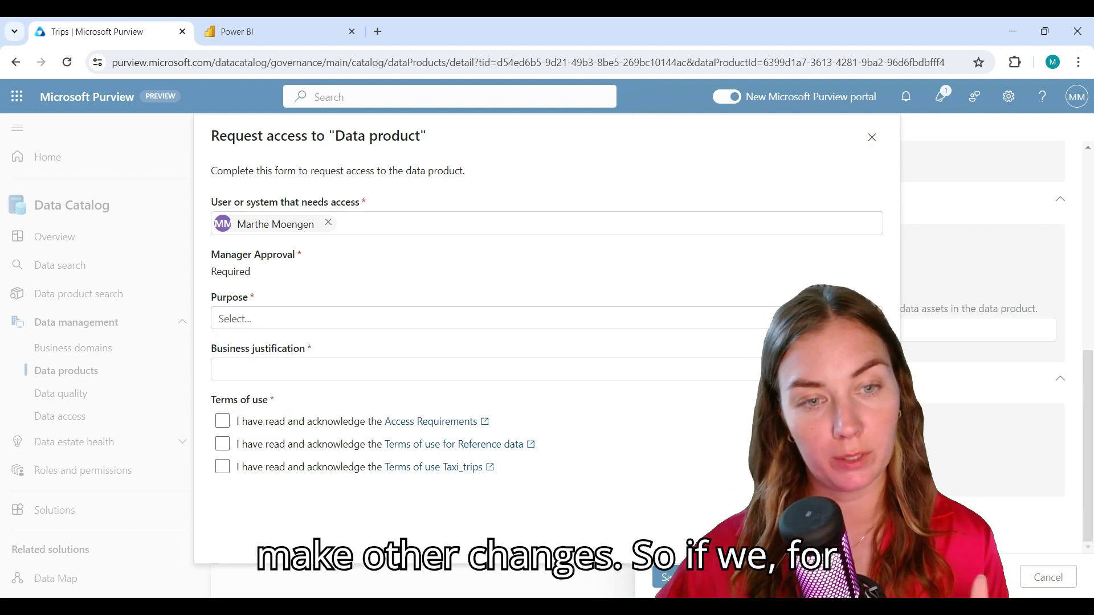
key("Escape")
scroll(835, 474, "down", 7)
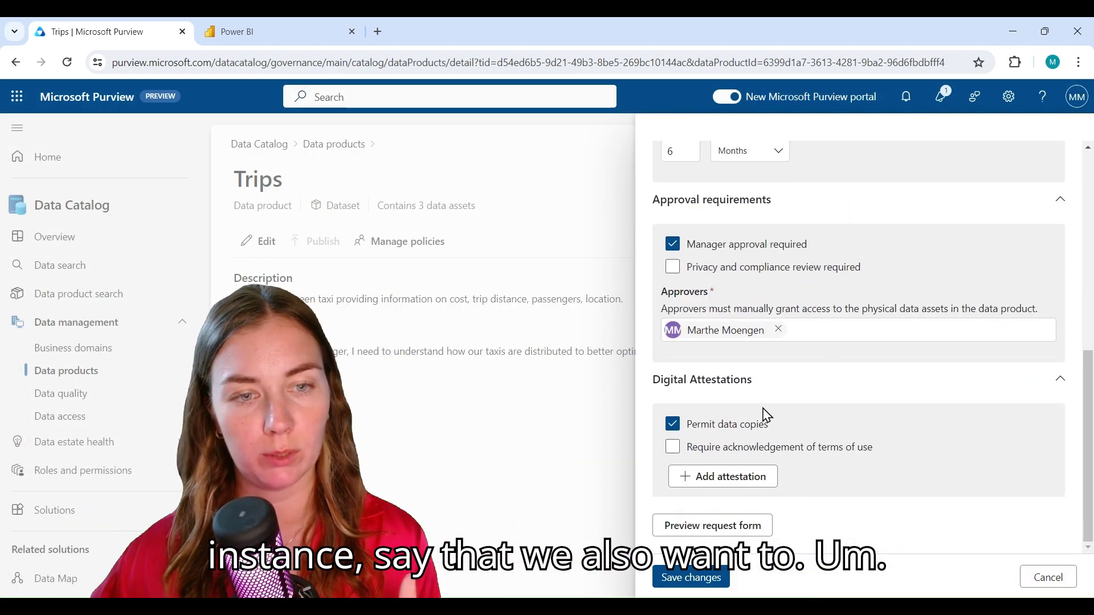
left_click(701, 476)
scroll(874, 446, "down", 1)
left_click(713, 443)
type("Terms of use")
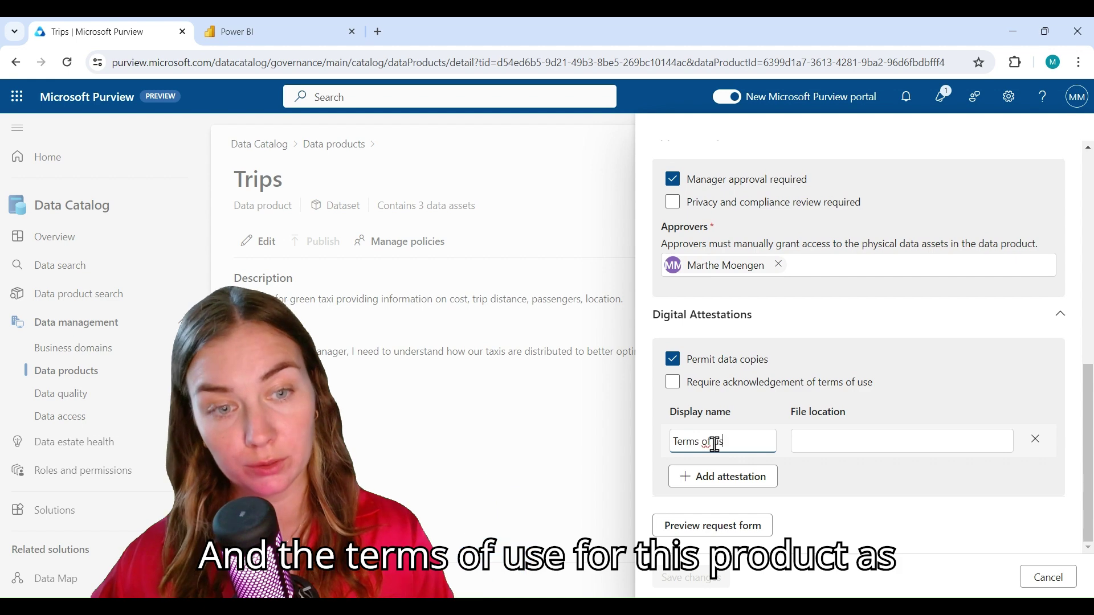
left_click(867, 443)
type("www.data-ascend.com")
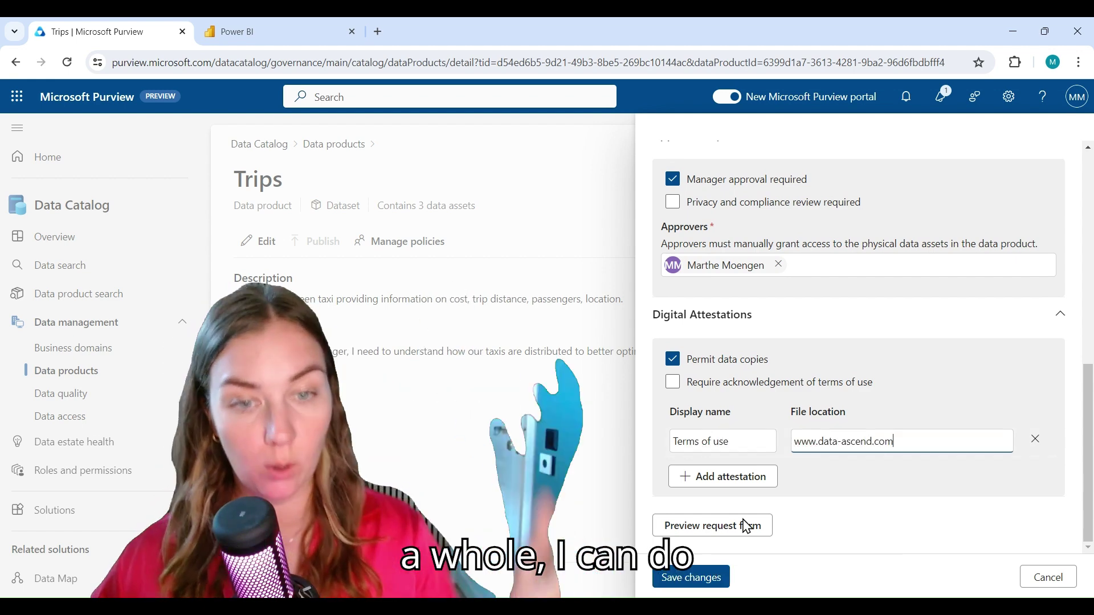
left_click(746, 526)
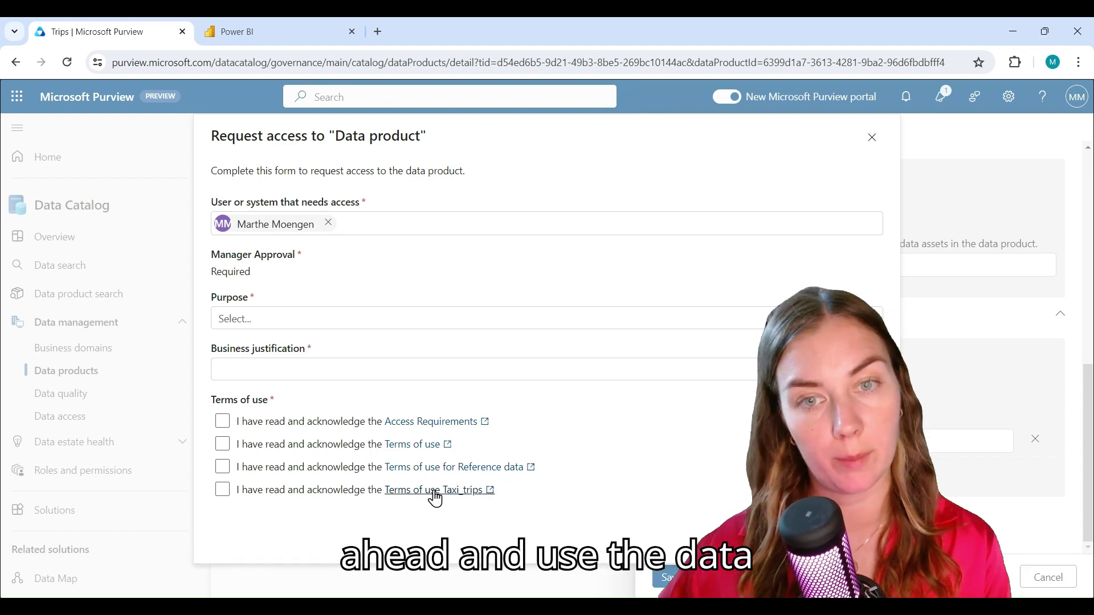
left_click(871, 137)
scroll(867, 454, "down", 4)
scroll(867, 454, "down", 5)
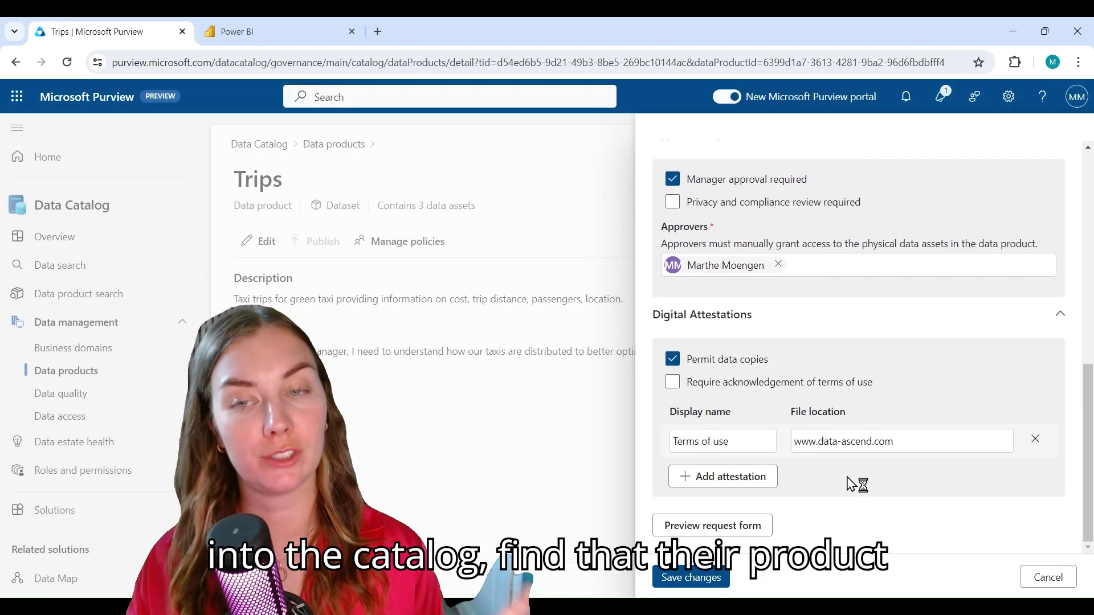
Save the Trips access policy changes and publish the product to the catalog.
left_click(709, 582)
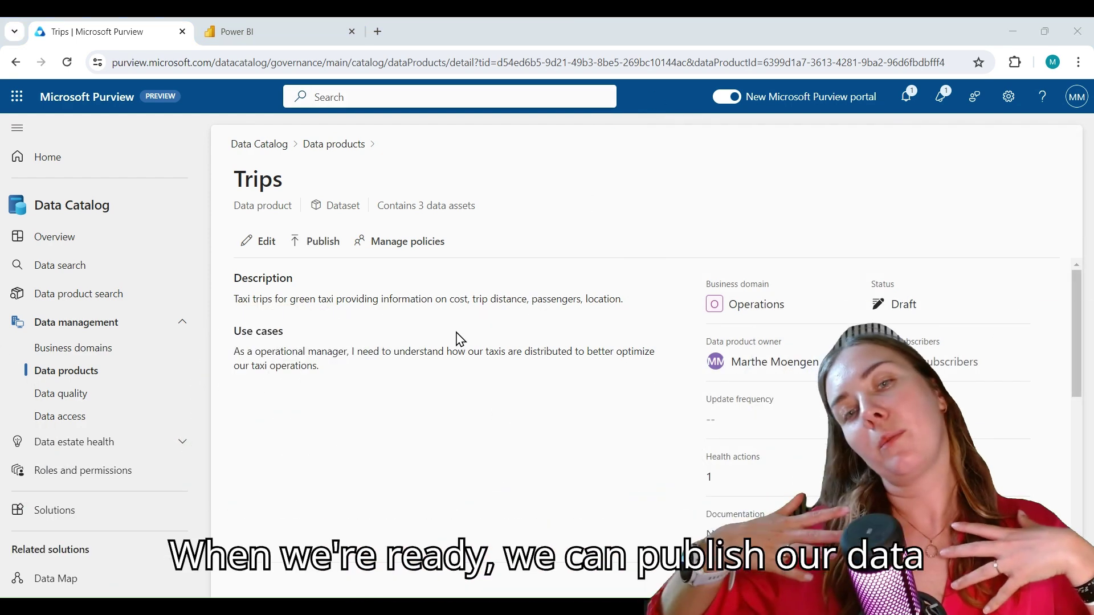
left_click(319, 243)
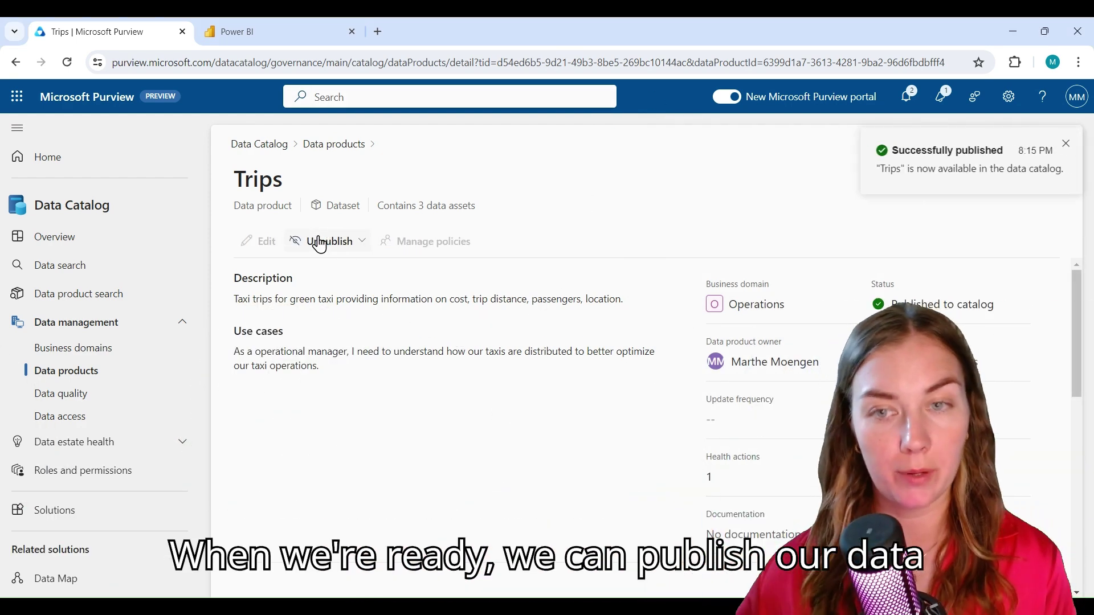
Find Trips under Operations in data product search and open its access request form.
left_click(126, 298)
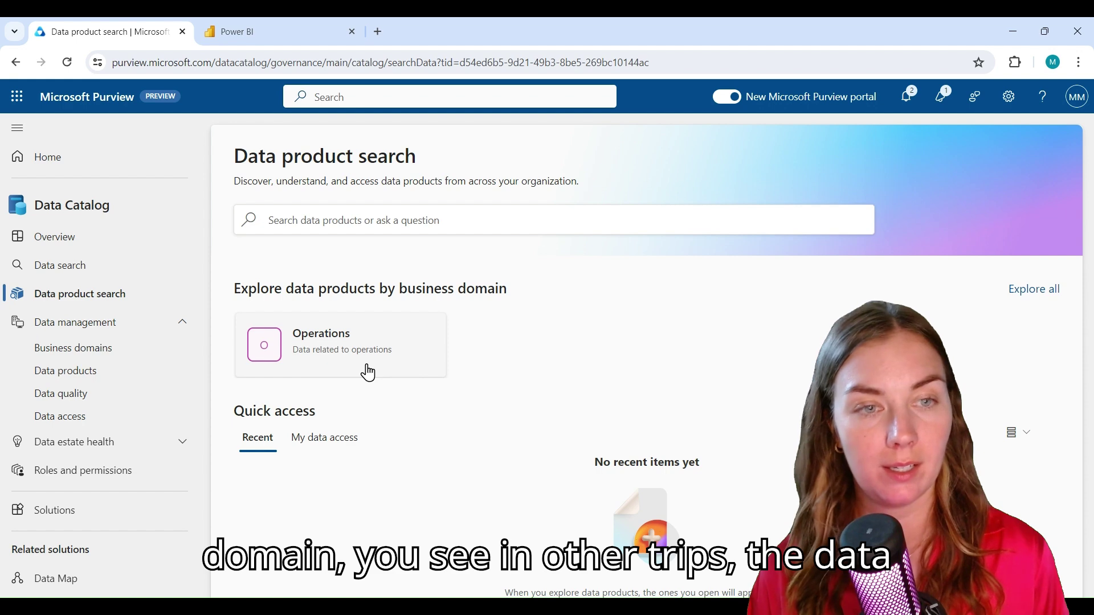
left_click(368, 372)
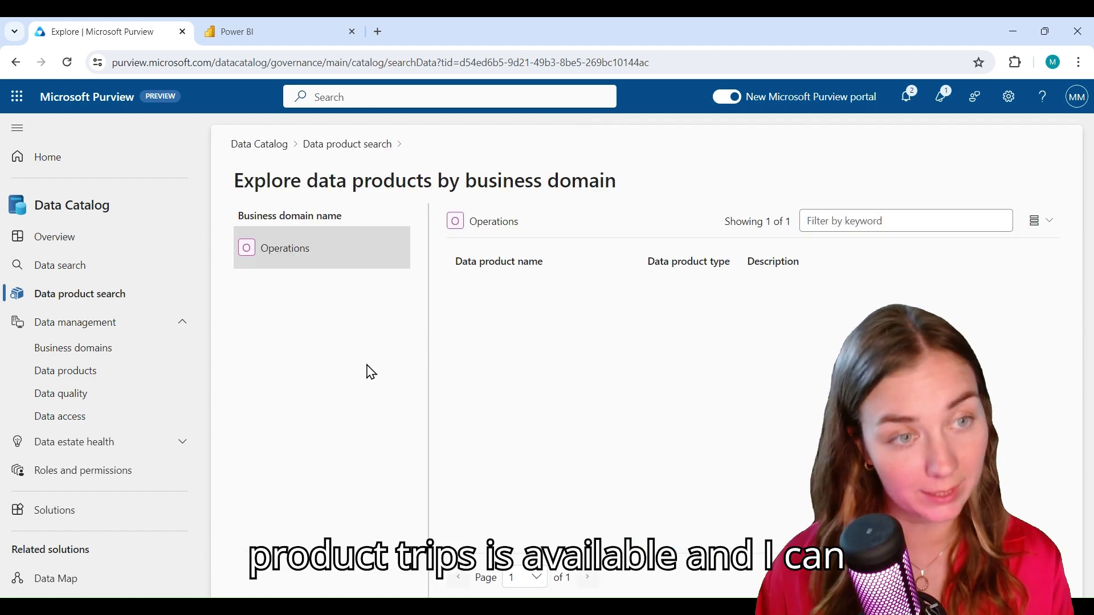
left_click(479, 310)
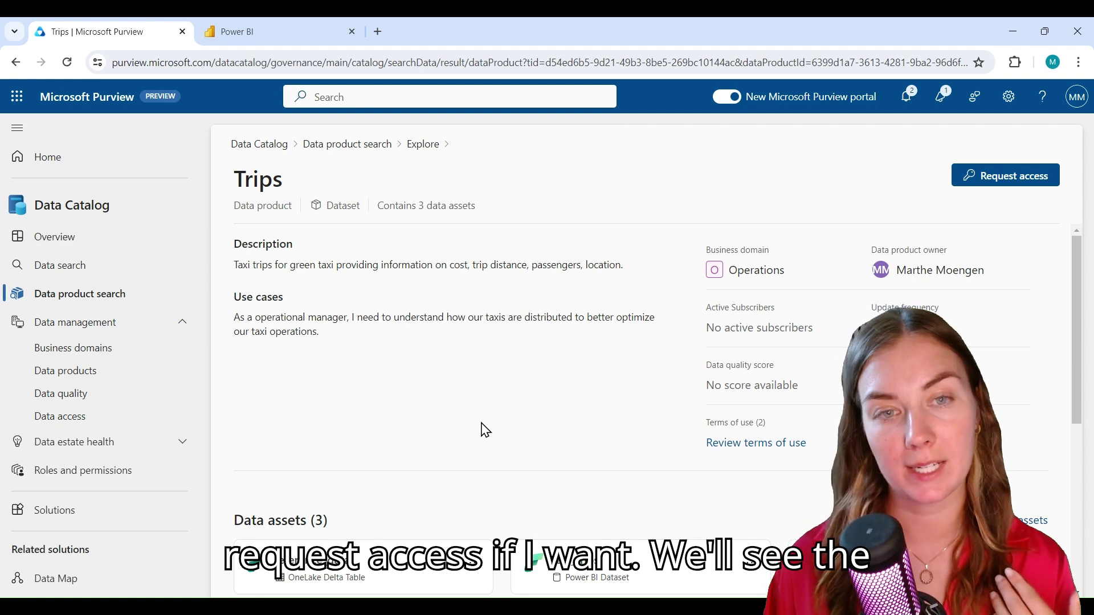
left_click(998, 183)
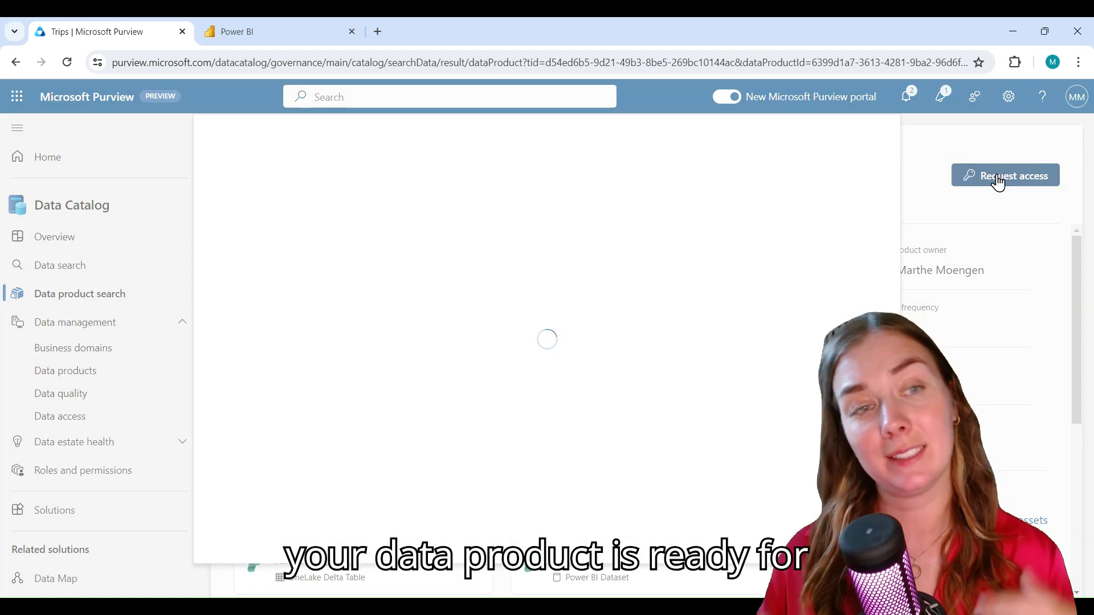
left_click(466, 318)
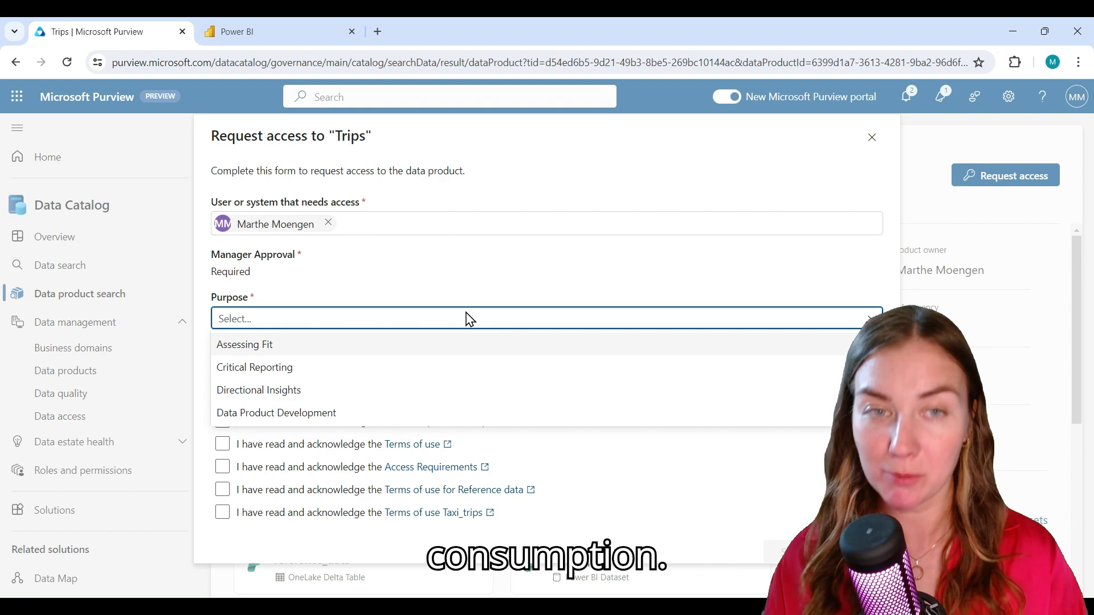
left_click(472, 317)
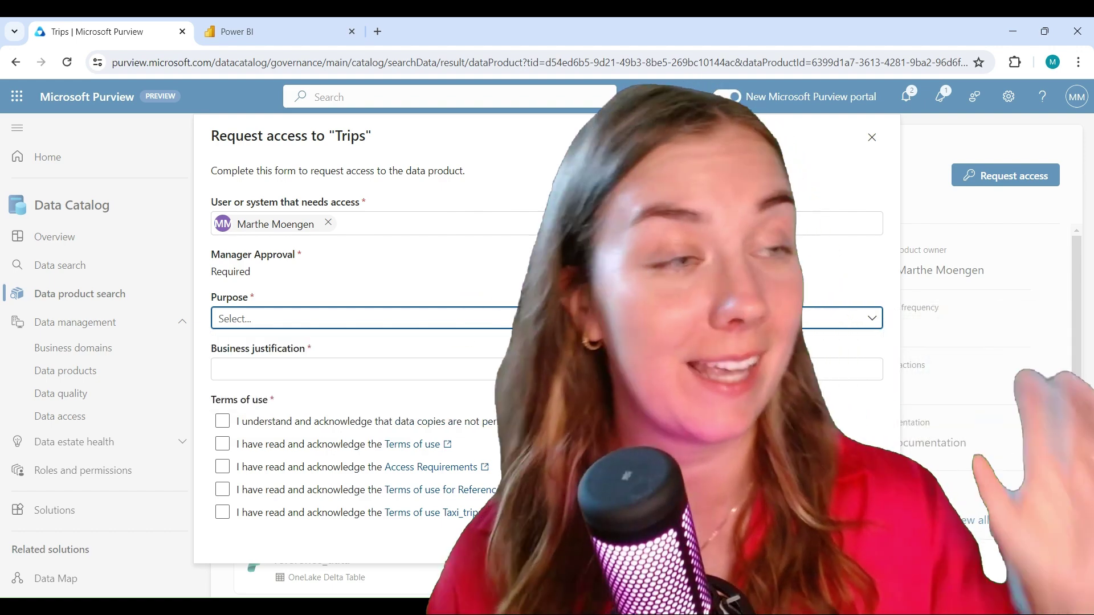
Close the Request access to 'Trips' form.
left_click(873, 139)
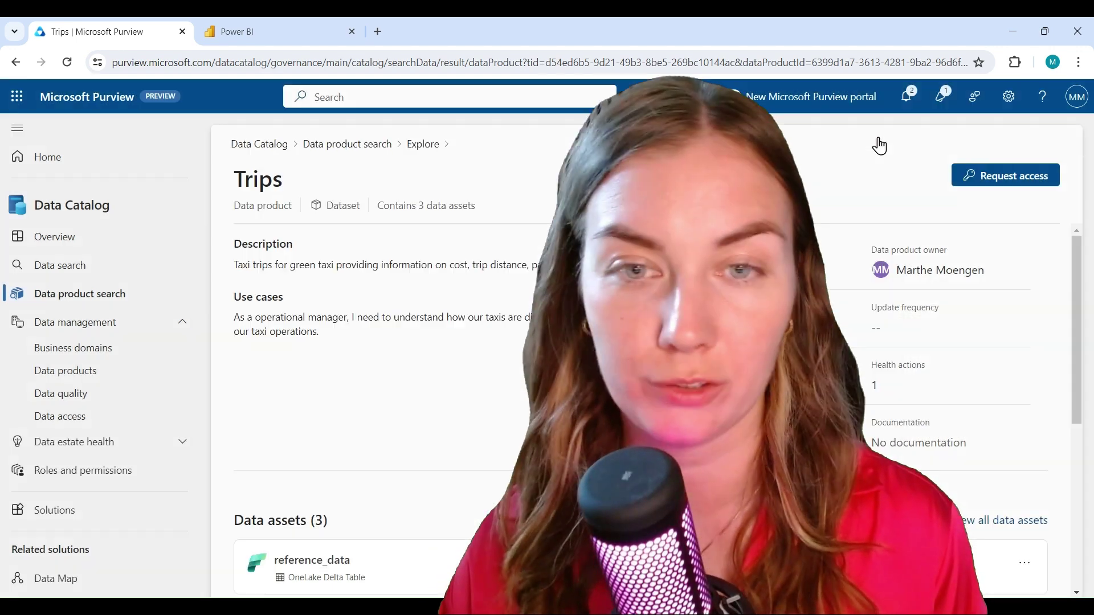